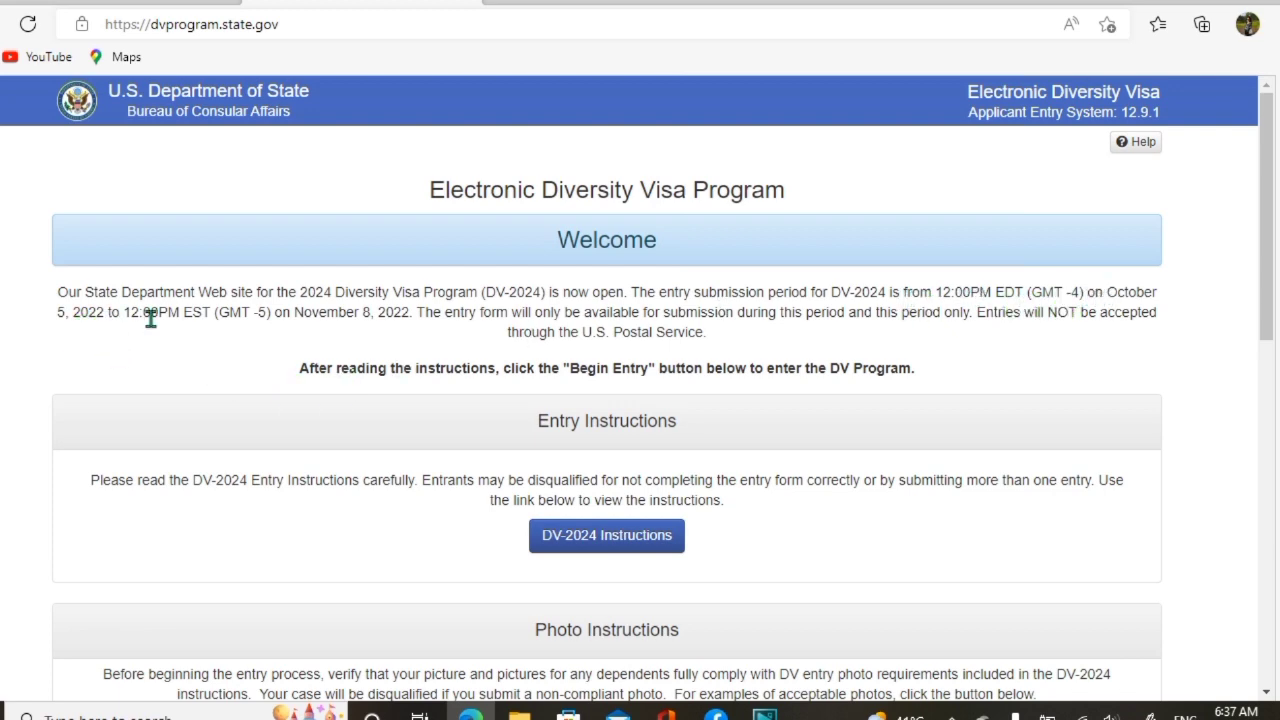
# Highlight the November 8, 2022 submission deadline on the welcome page, then clear it
pyautogui.moveTo(289, 314); pyautogui.dragTo(274, 313)
pyautogui.click(385, 318)
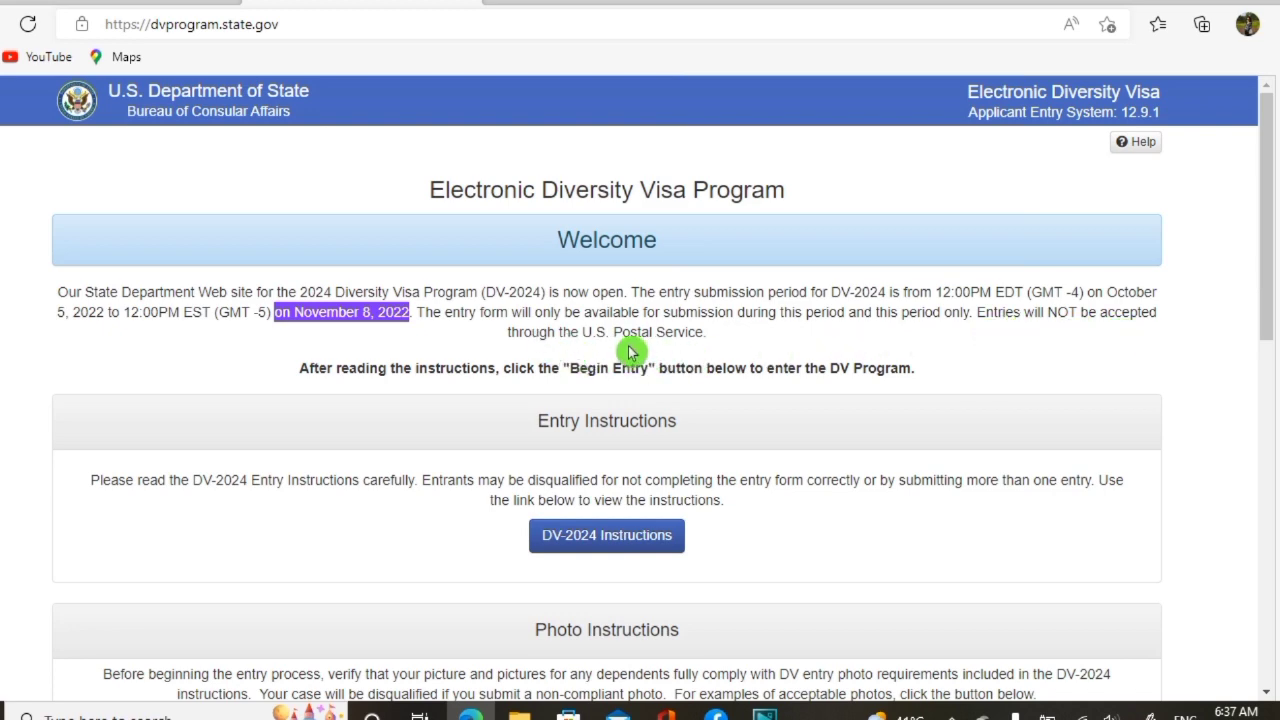
pyautogui.click(987, 354)
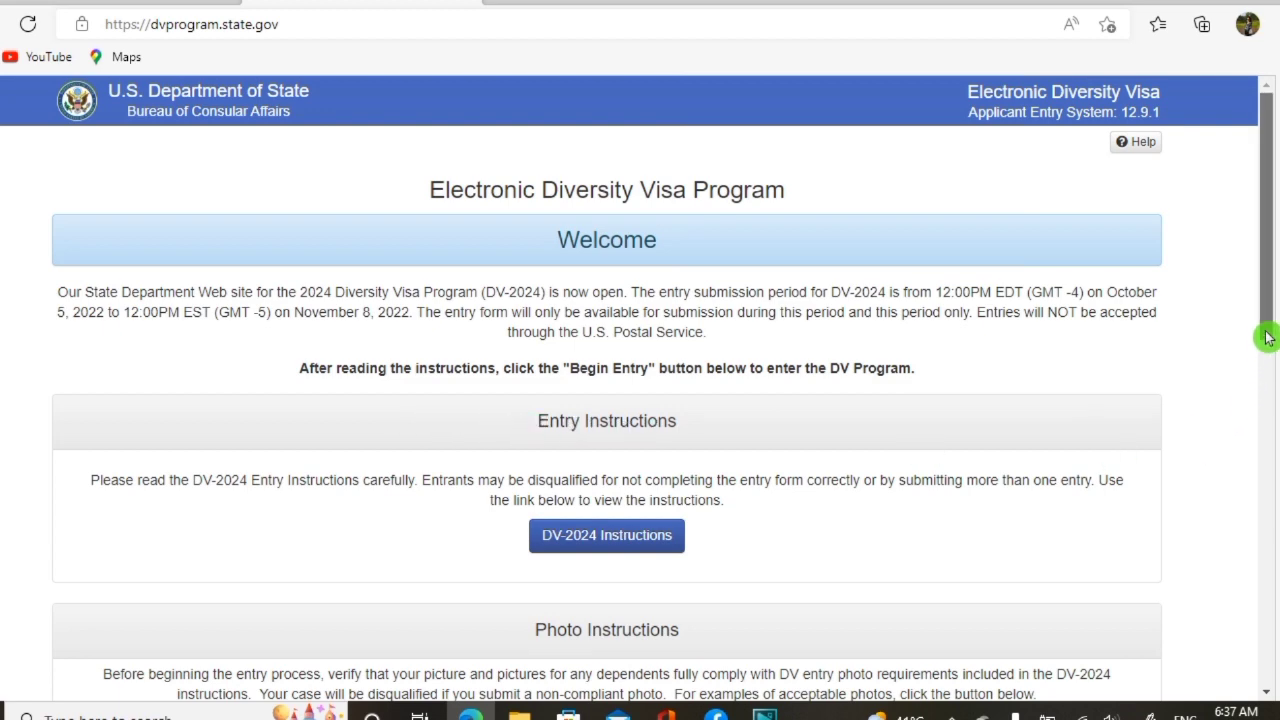
pyautogui.moveTo(1265, 334); pyautogui.dragTo(1265, 416)
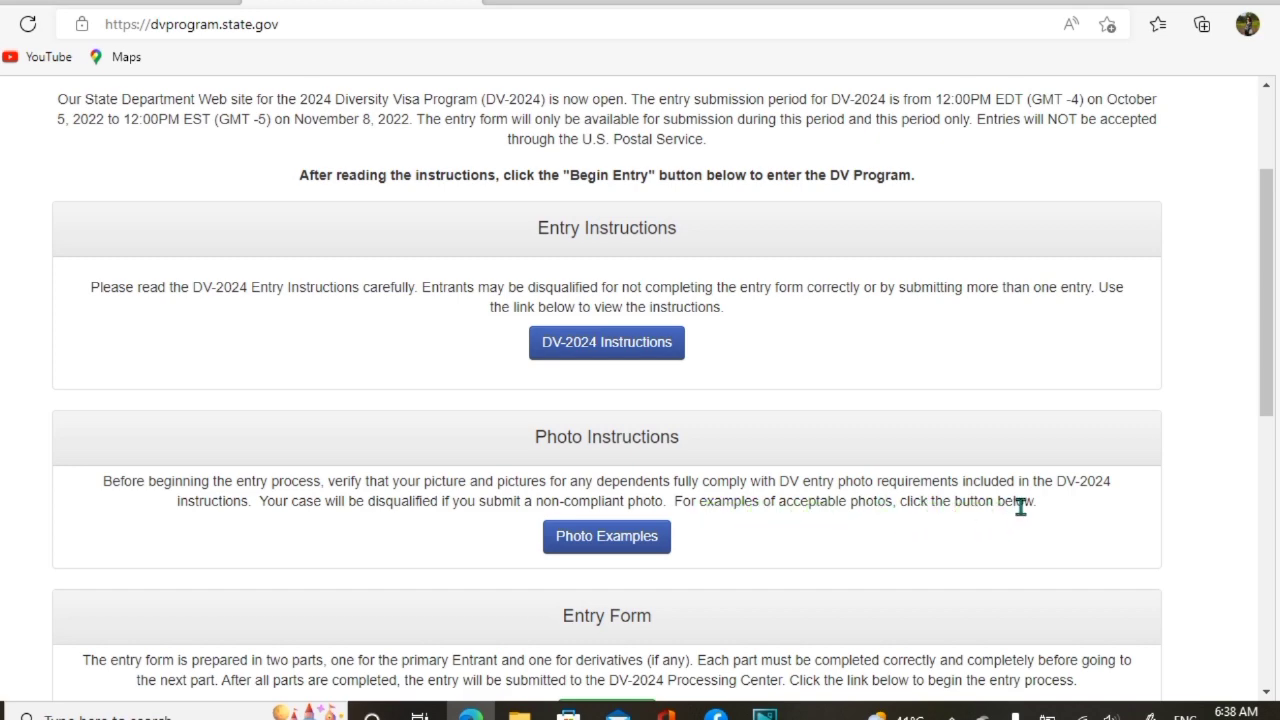
# View the Photo Examples and scroll down to the Begin Entry button
pyautogui.click(617, 540)
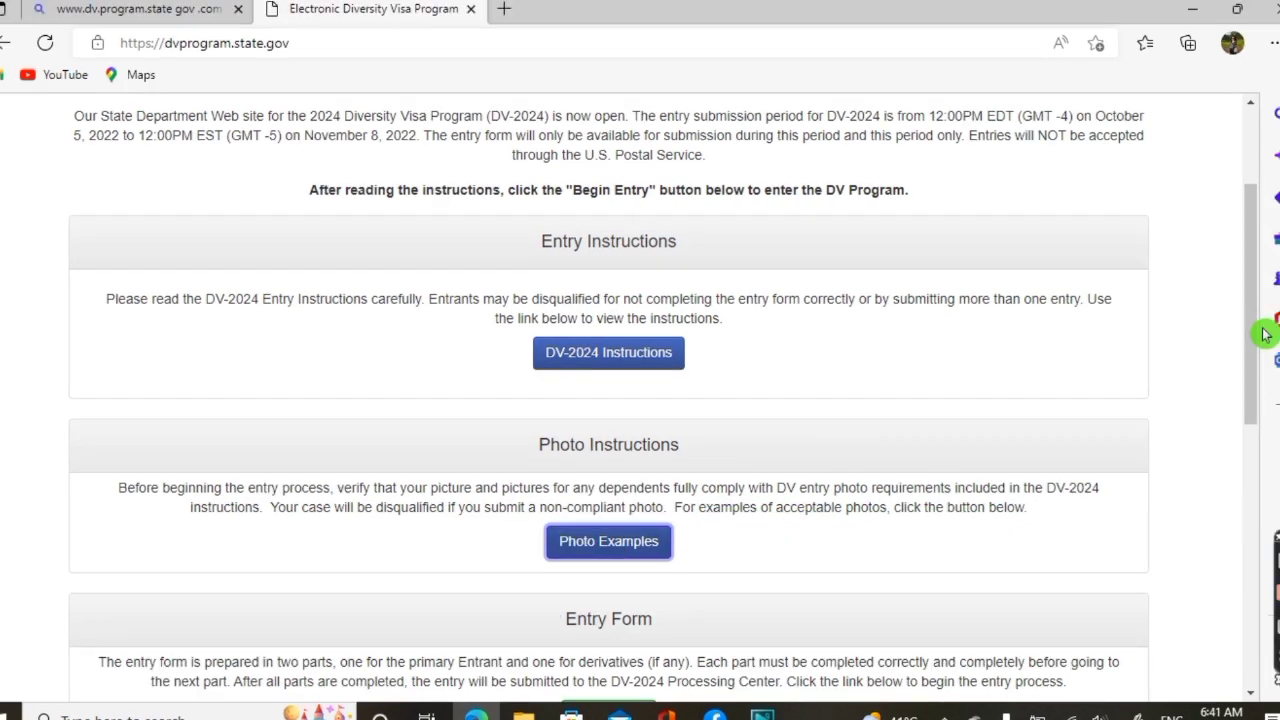
pyautogui.scroll(-3, 1251, 378)
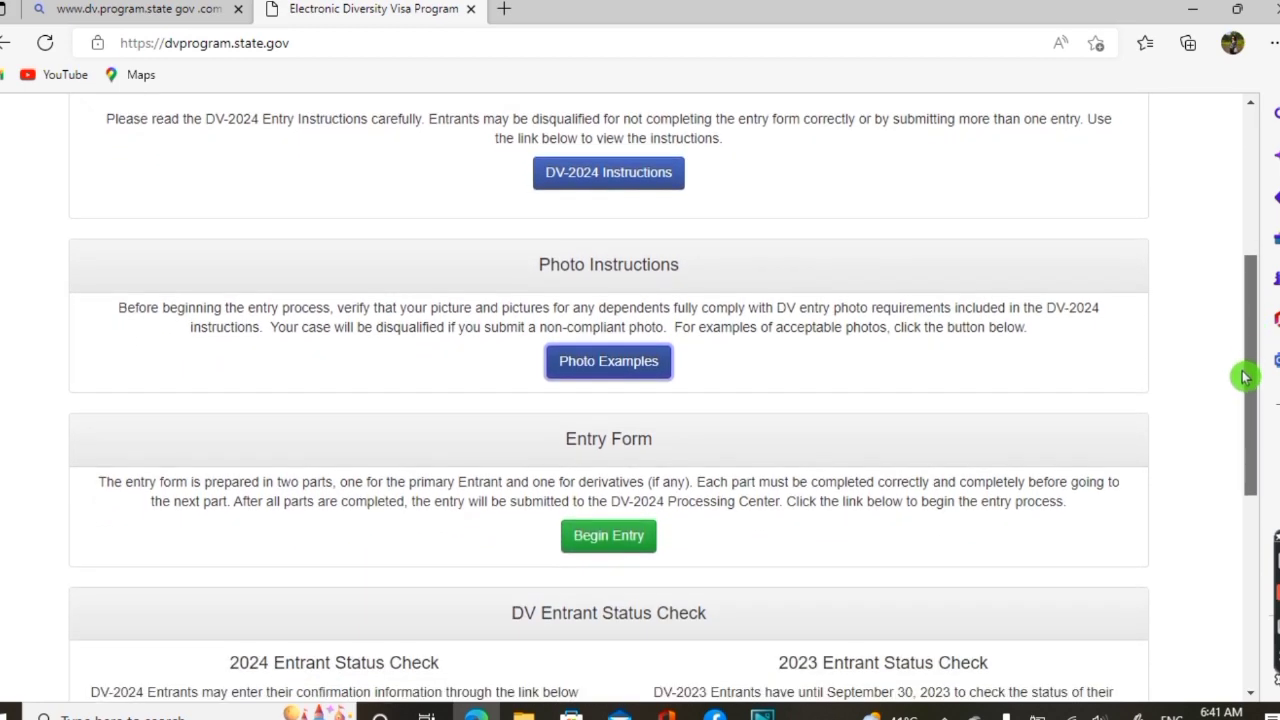
pyautogui.moveTo(1245, 376); pyautogui.dragTo(1234, 409)
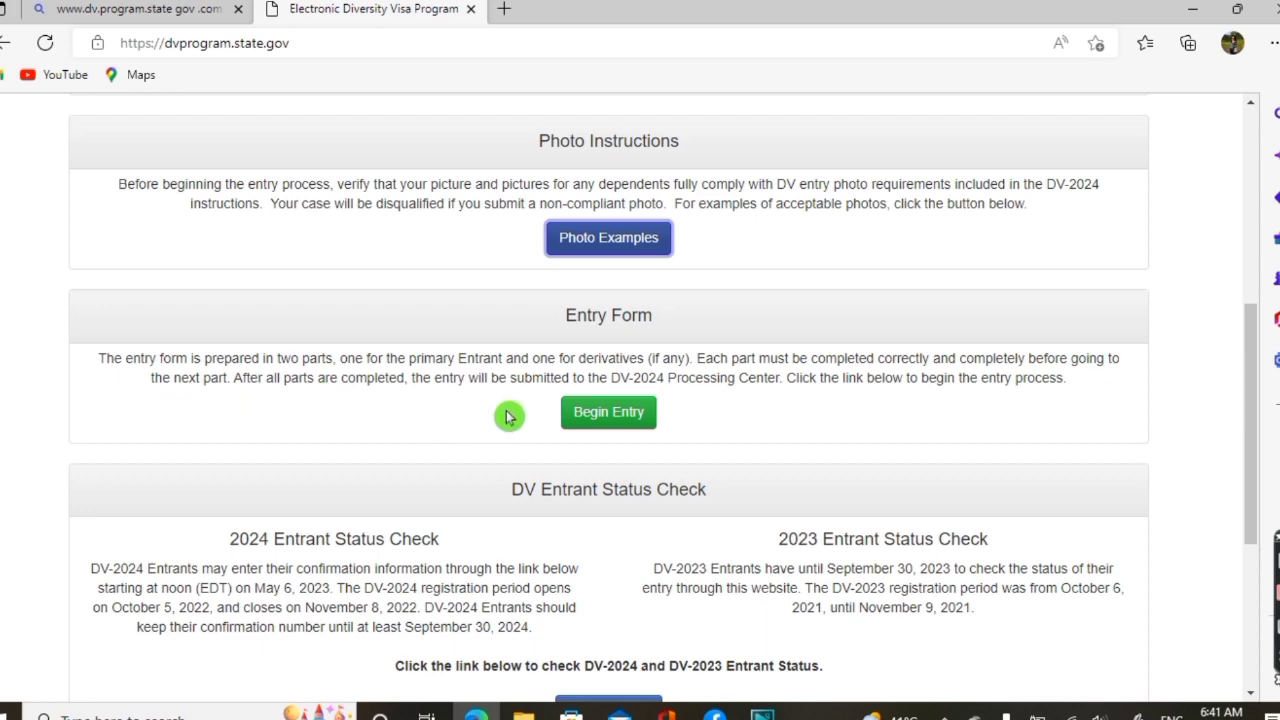
# Begin the DV-2024 entry and submit the CAPTCHA authentication code to reach Part One
pyautogui.click(610, 414)
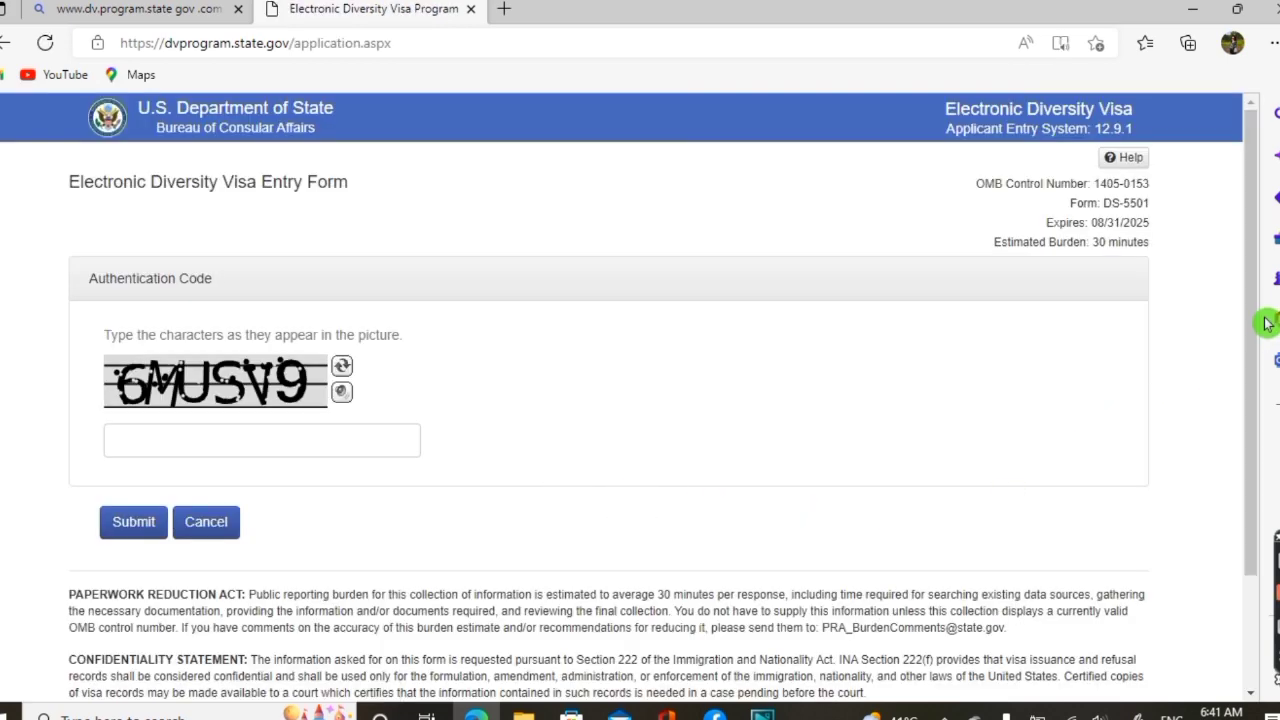
pyautogui.moveTo(1257, 314); pyautogui.dragTo(1249, 329)
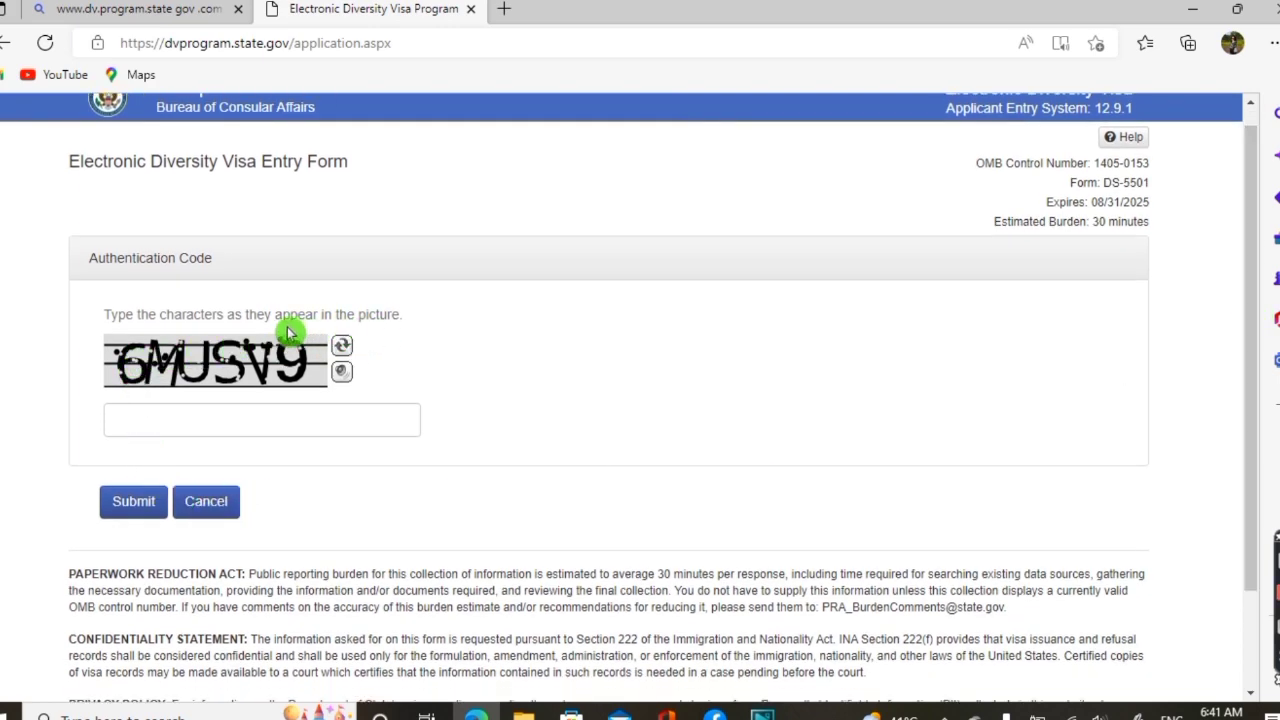
pyautogui.click(196, 420)
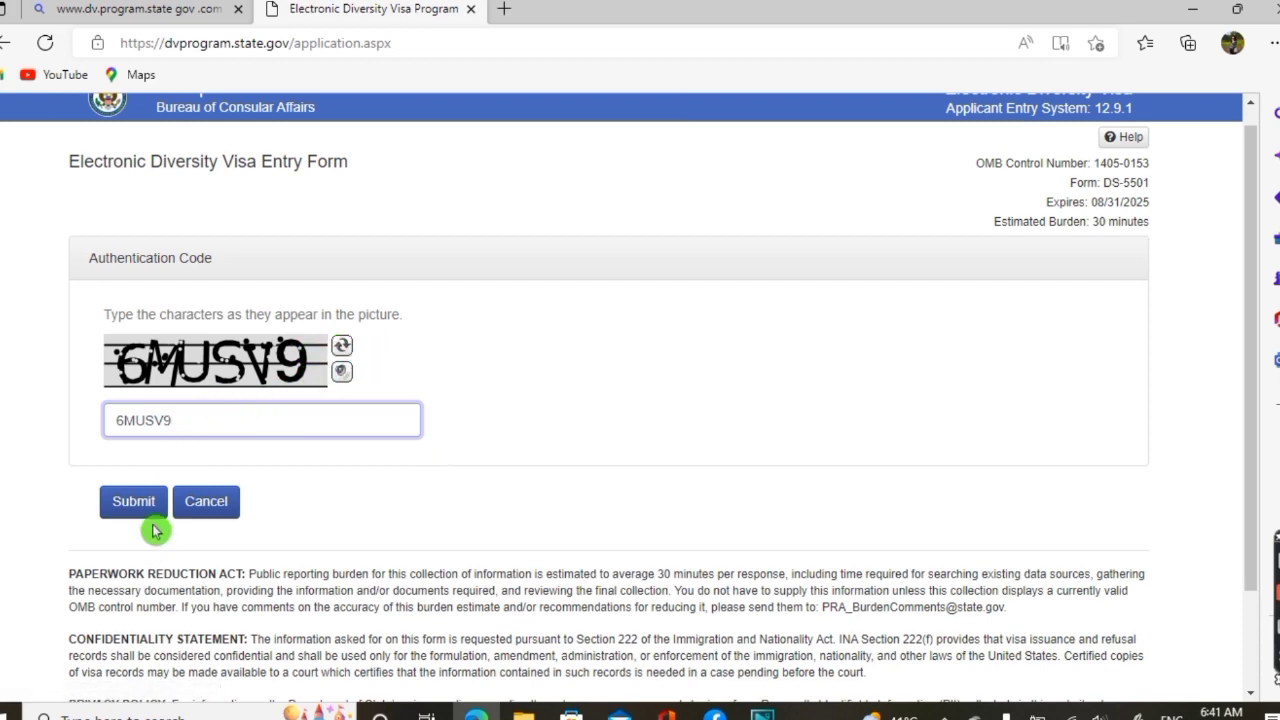
pyautogui.click(152, 510)
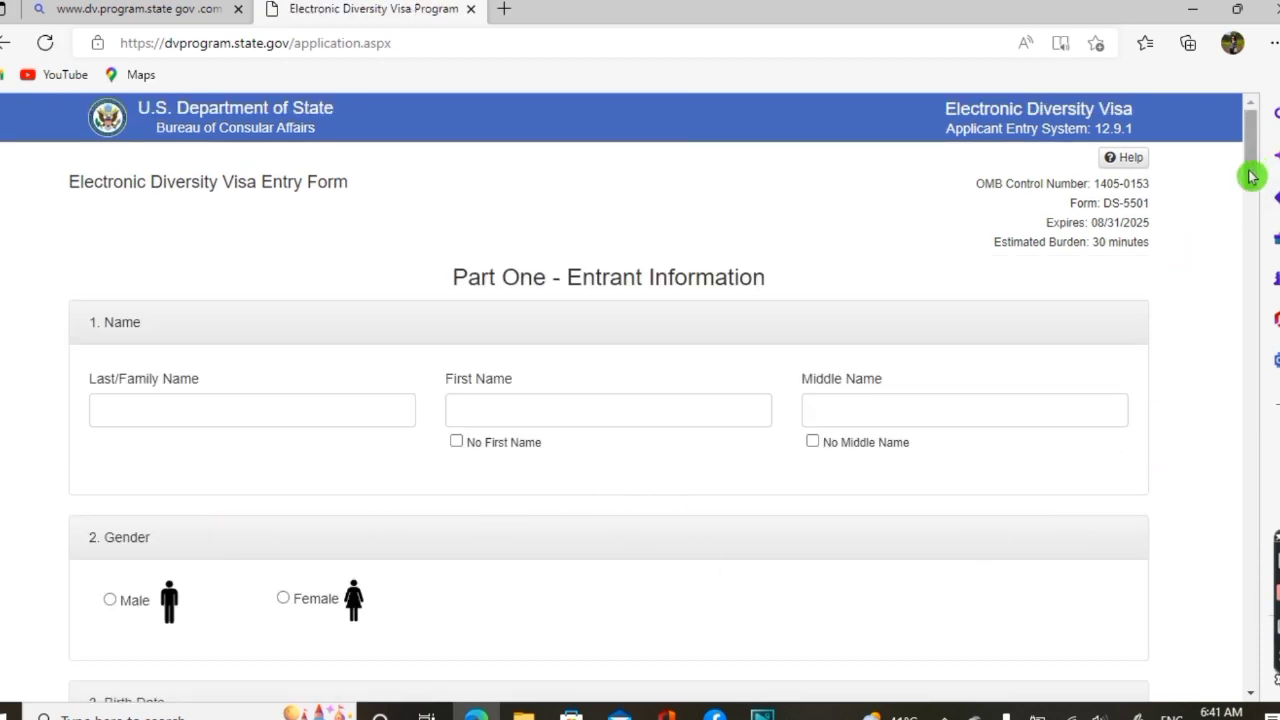
# Enter the entrant's last name and first name in Part One
pyautogui.moveTo(1252, 177); pyautogui.dragTo(1249, 189)
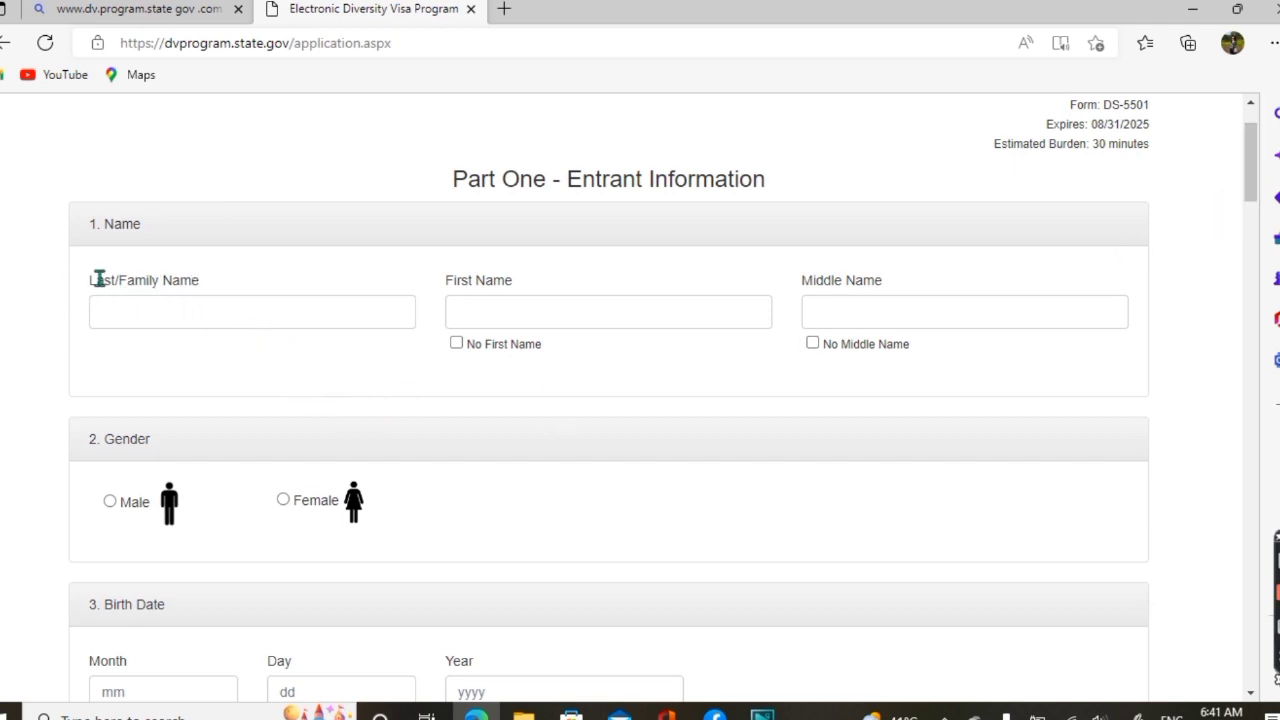
pyautogui.click(192, 295)
pyautogui.click(182, 311)
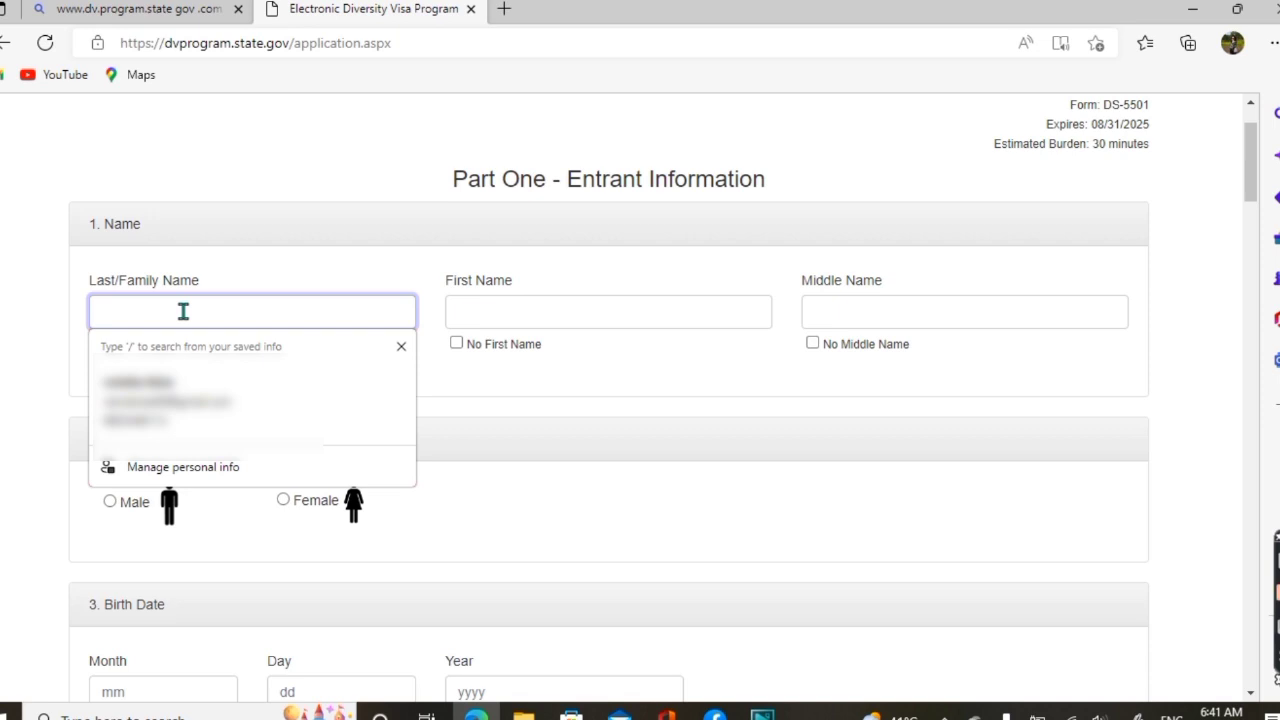
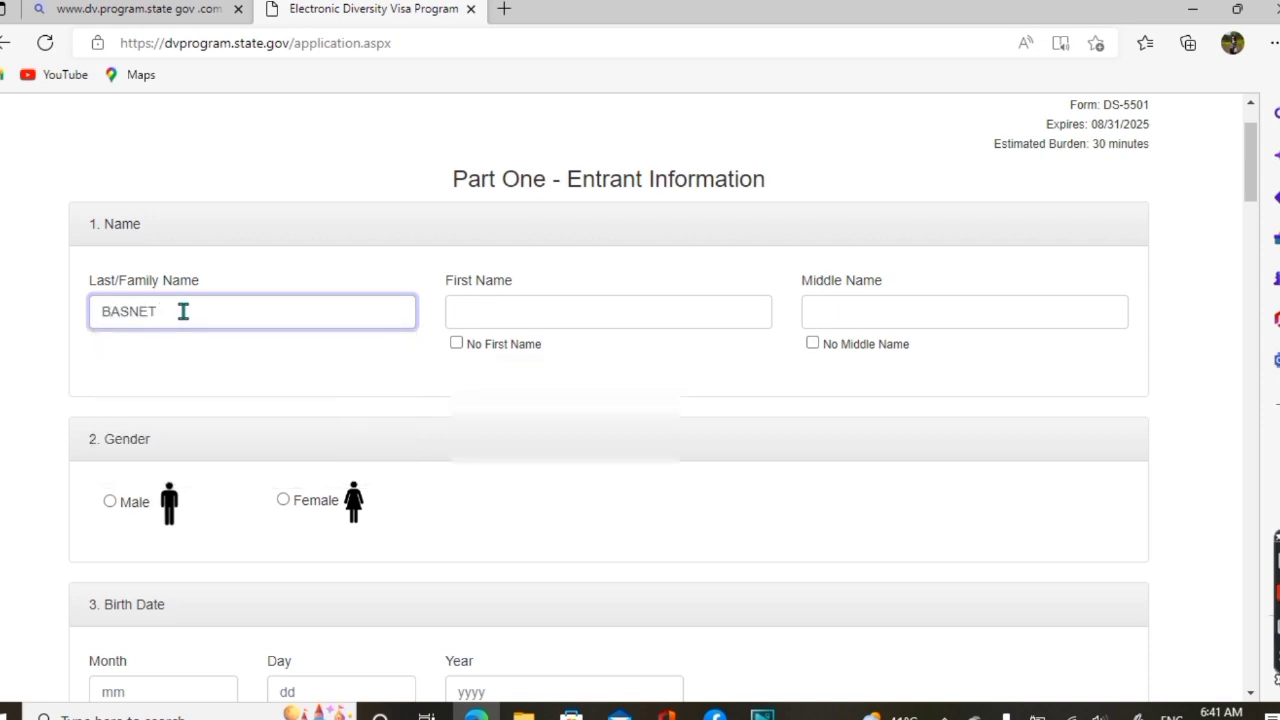
pyautogui.click(521, 308)
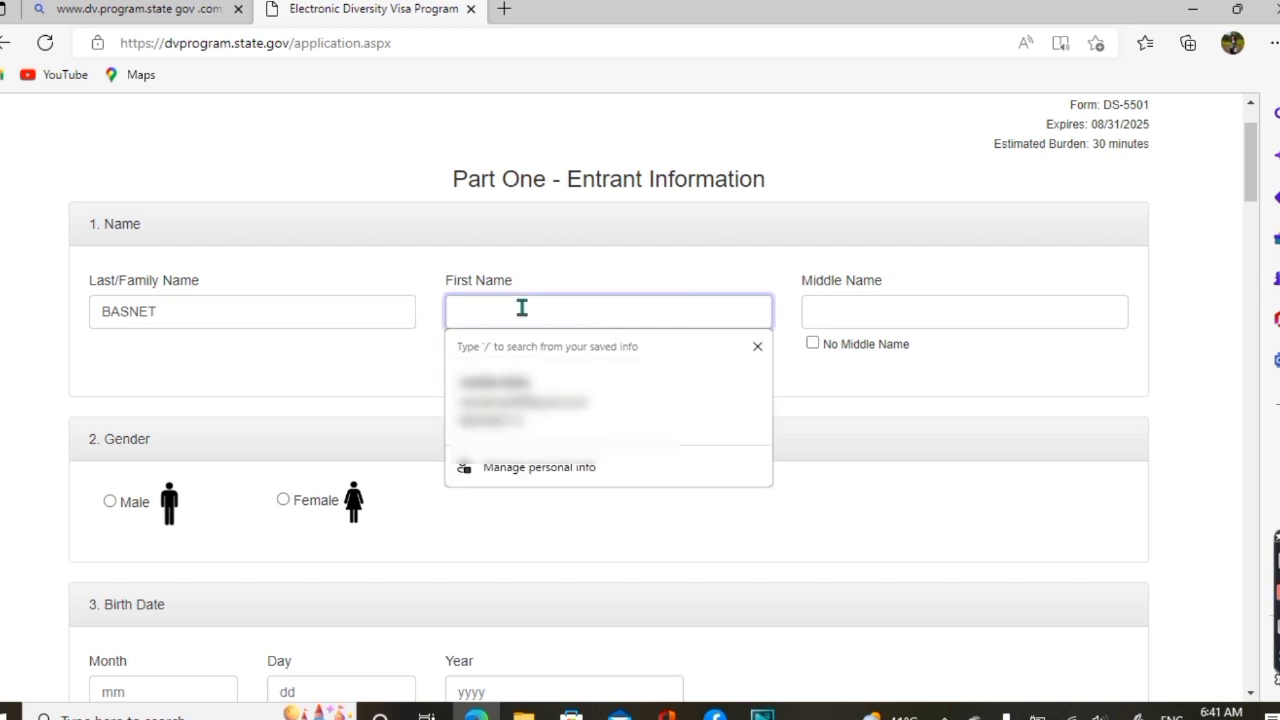
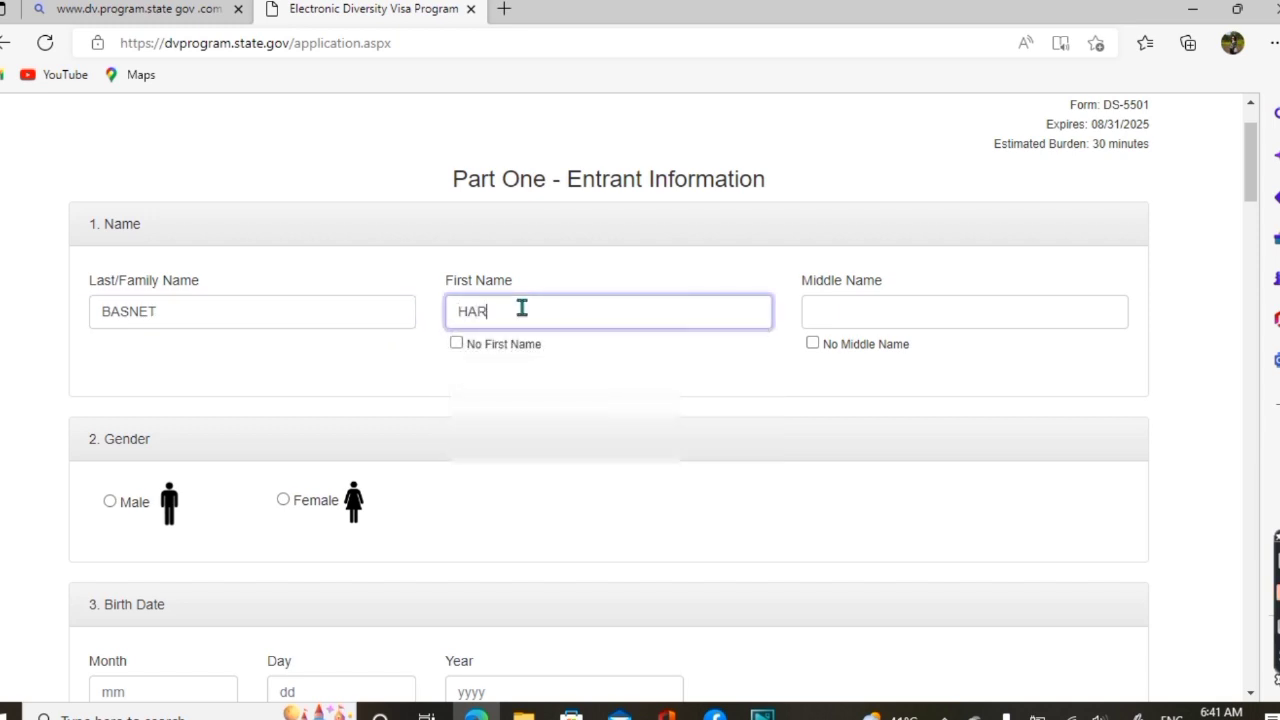
# Clear the typed middle name and tick No Middle Name
pyautogui.click(836, 312)
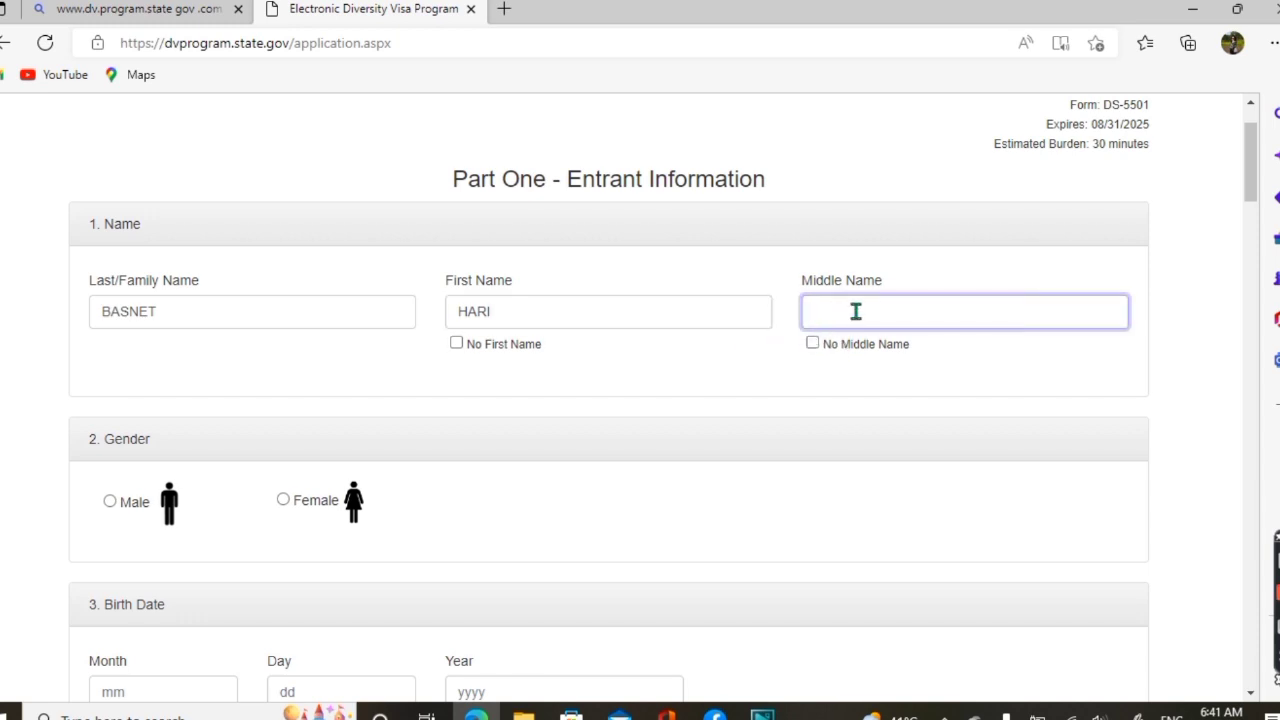
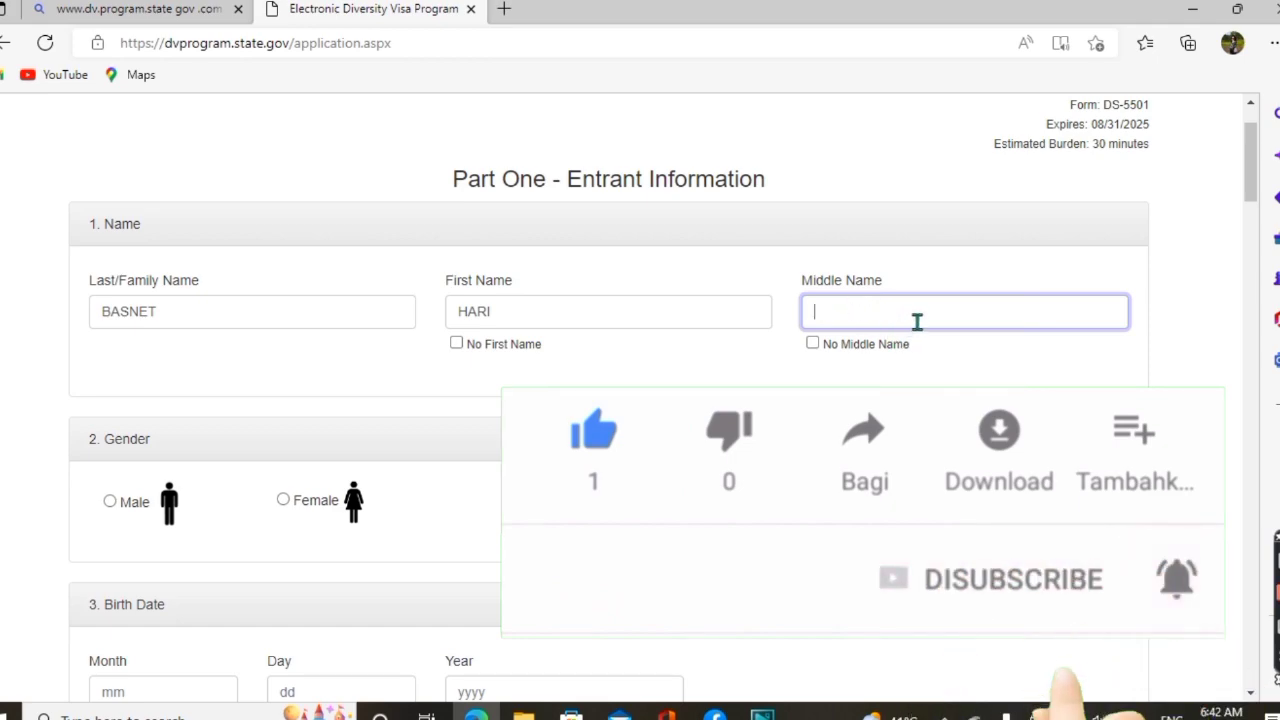
pyautogui.click(812, 345)
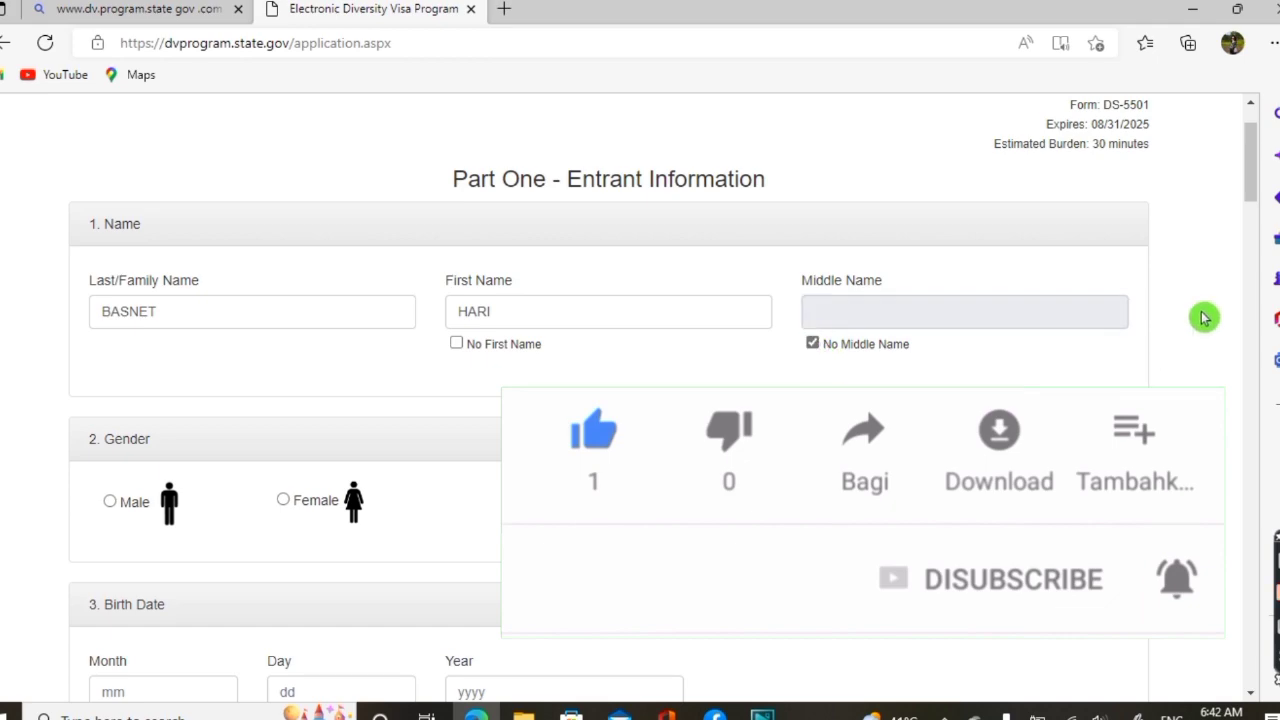
# Set the entrant's gender to Male
pyautogui.scroll(-2, 1258, 198)
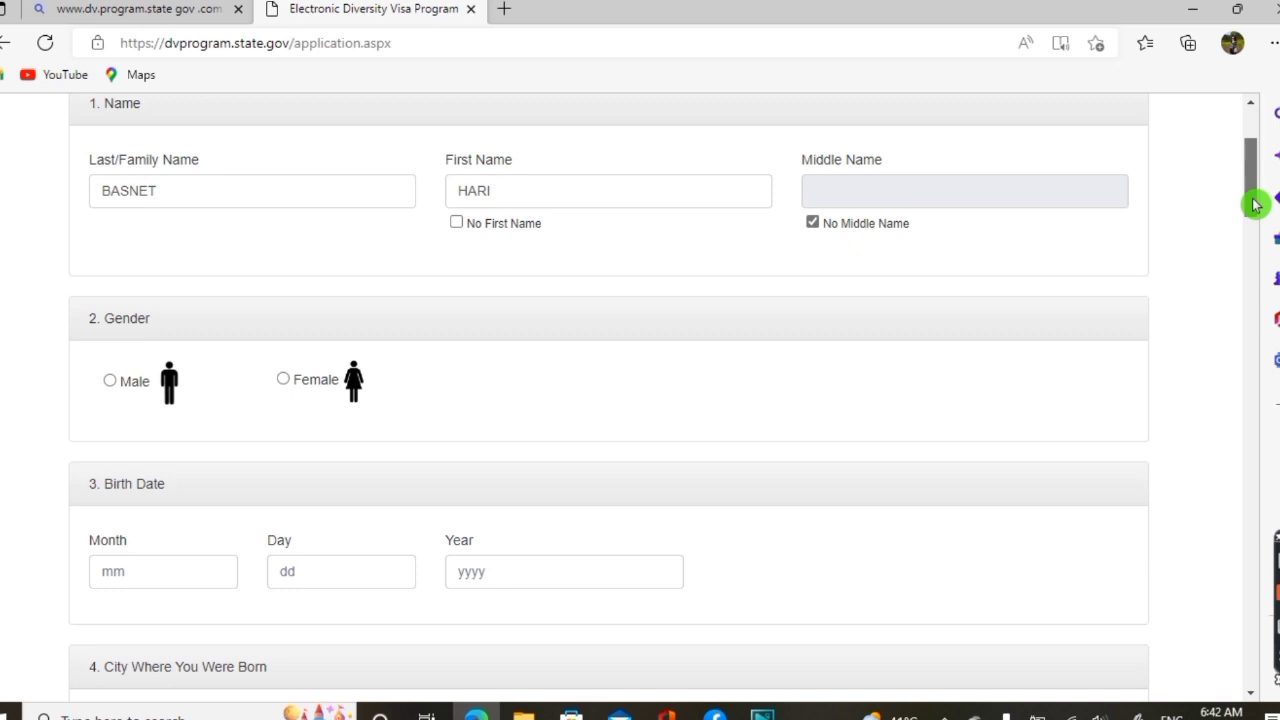
pyautogui.scroll(-2, 1256, 204)
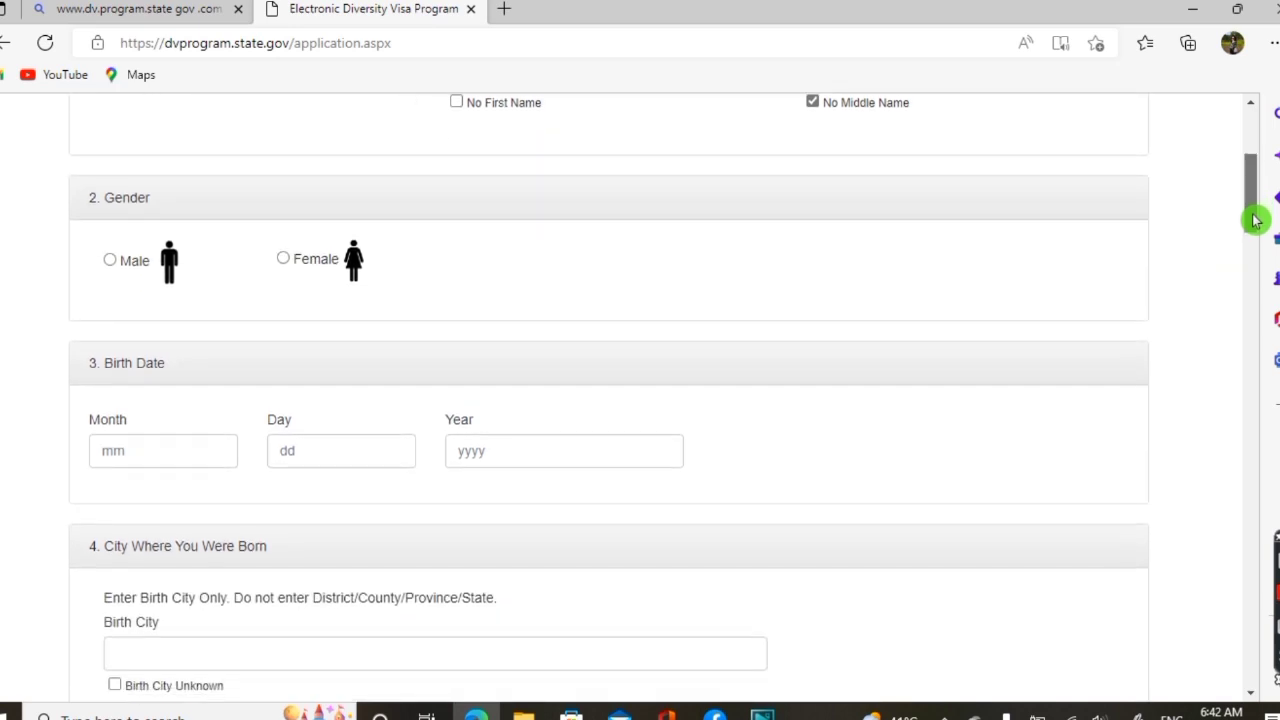
pyautogui.click(110, 261)
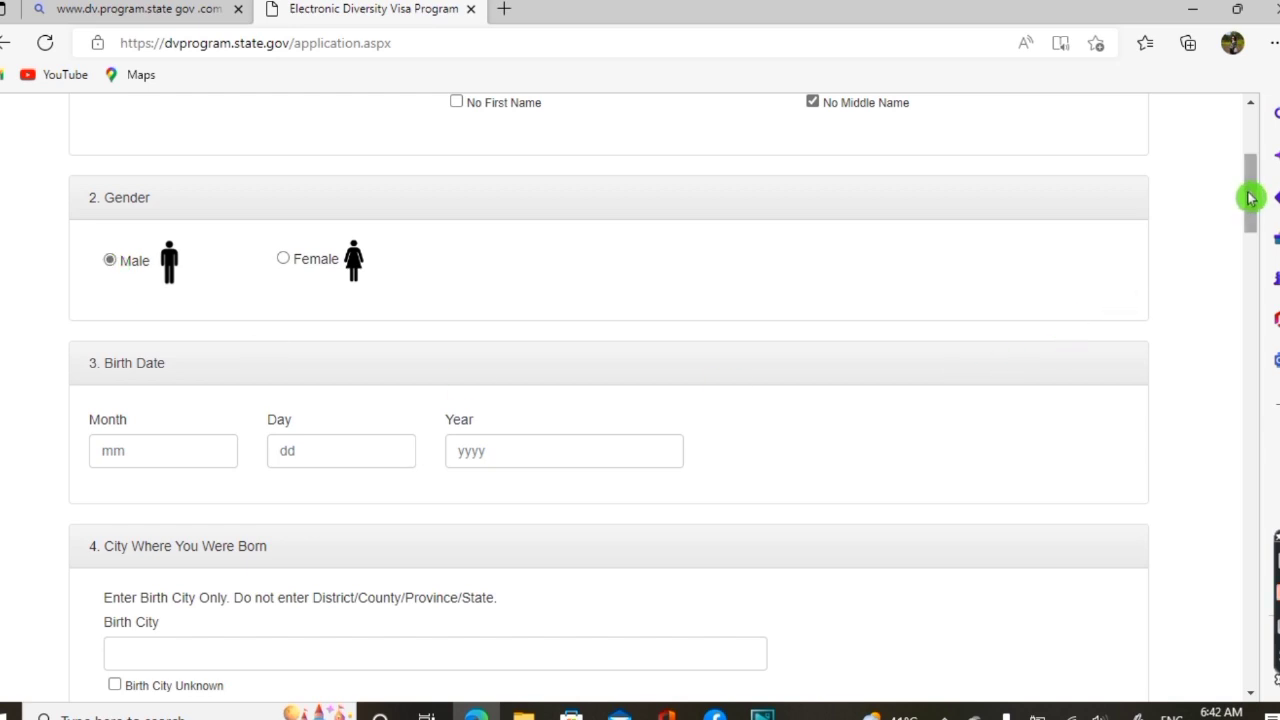
# Enter 01 as the birth month, correcting a mistyped character
pyautogui.scroll(-3, 1249, 200)
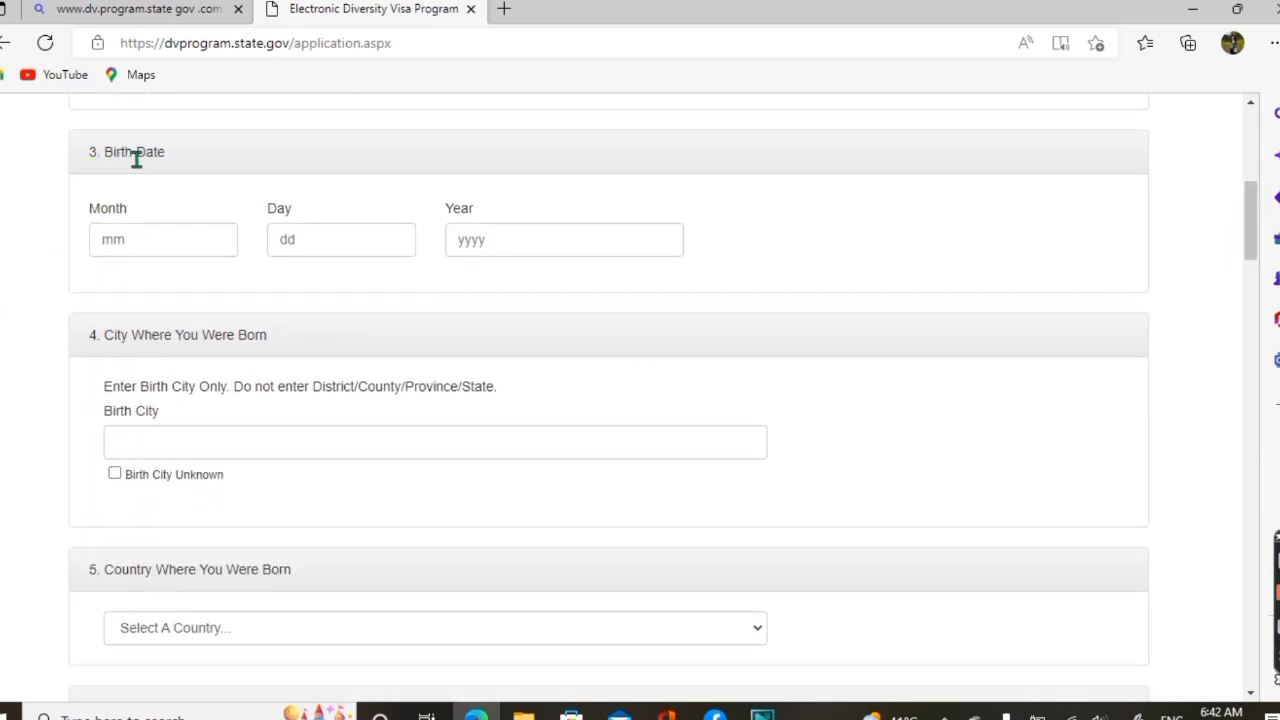
pyautogui.click(163, 242)
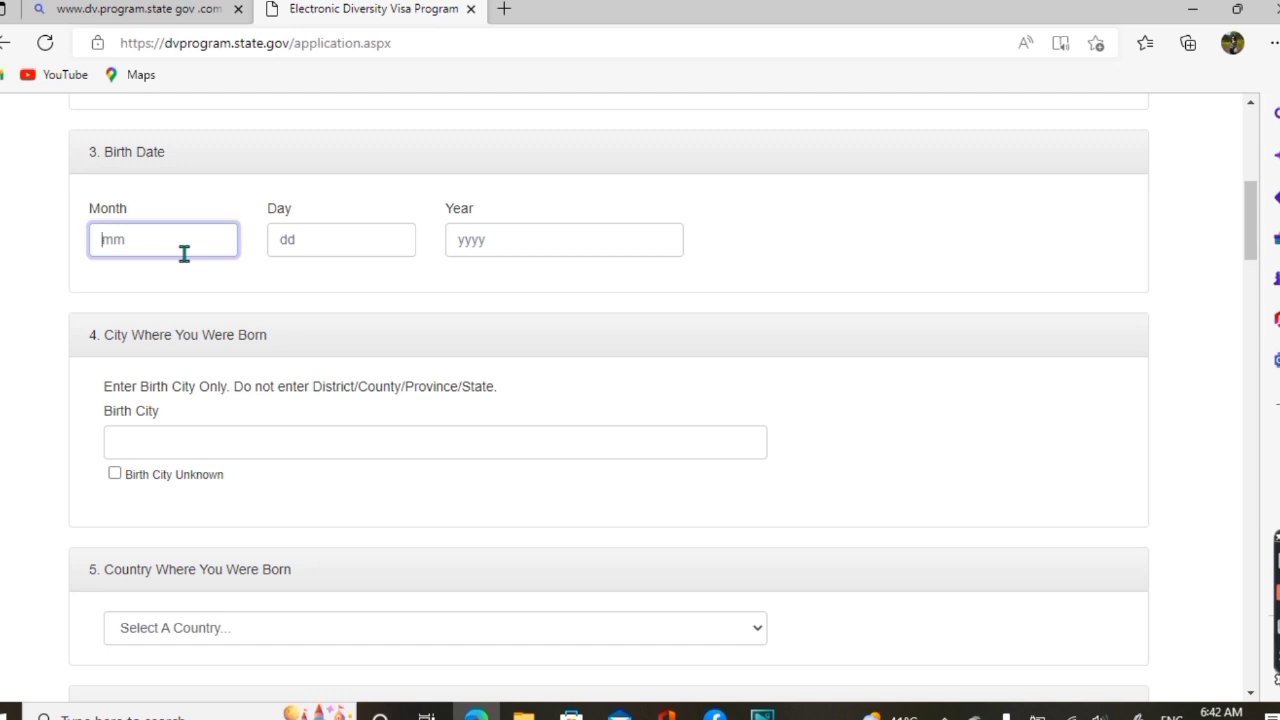
pyautogui.click(351, 234)
pyautogui.click(480, 237)
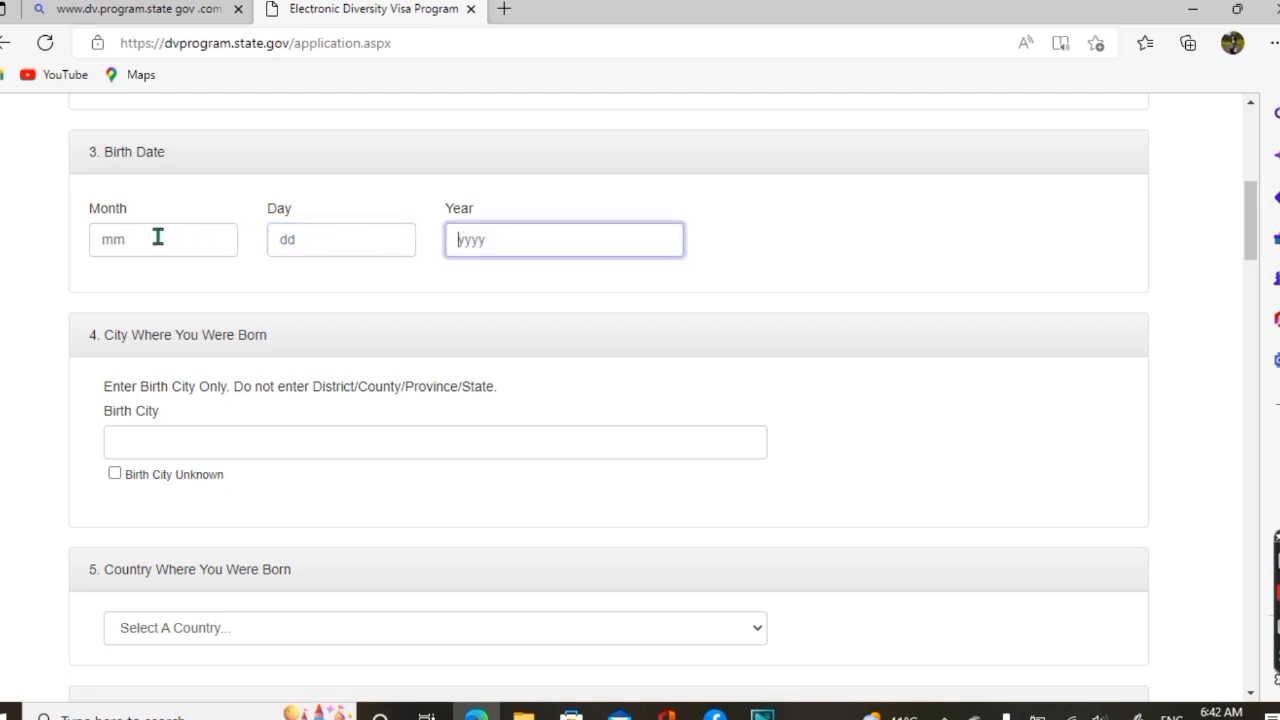
pyautogui.click(157, 236)
pyautogui.write('JN')
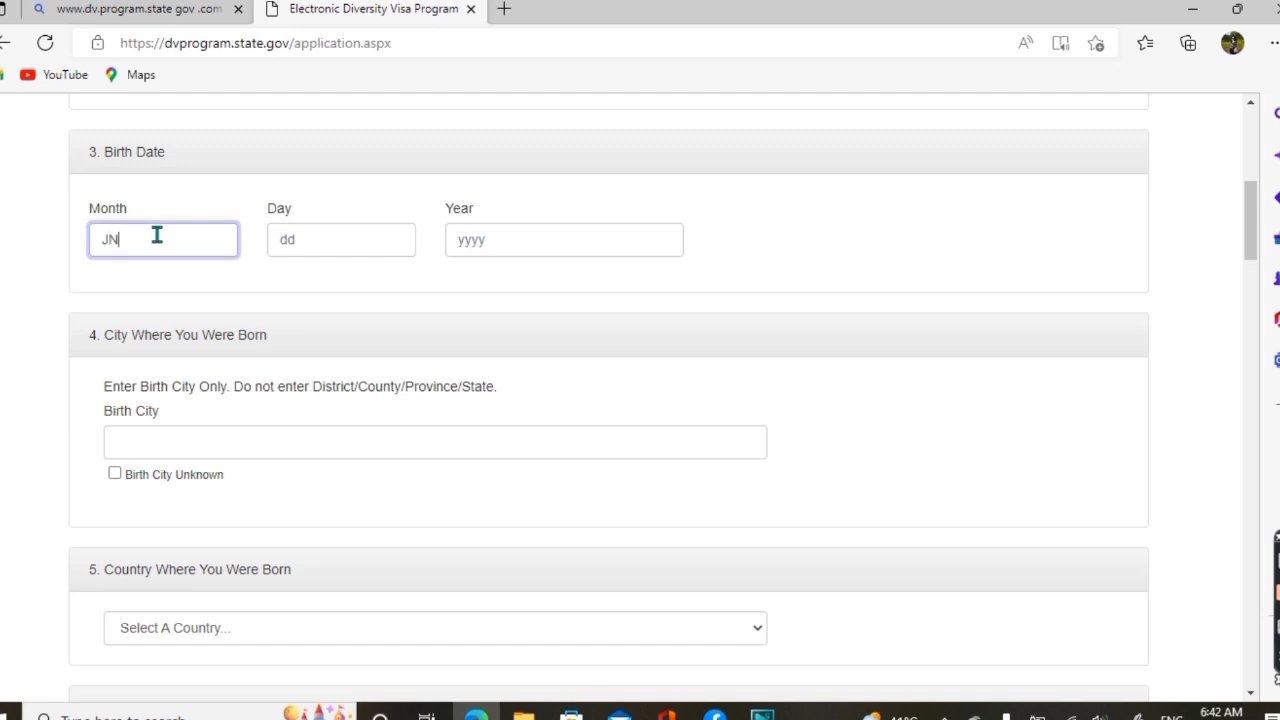
pyautogui.press('BackSpace')
pyautogui.press('BackSpace')
pyautogui.write('J')
pyautogui.write('0')
pyautogui.write('1')
pyautogui.click(311, 239)
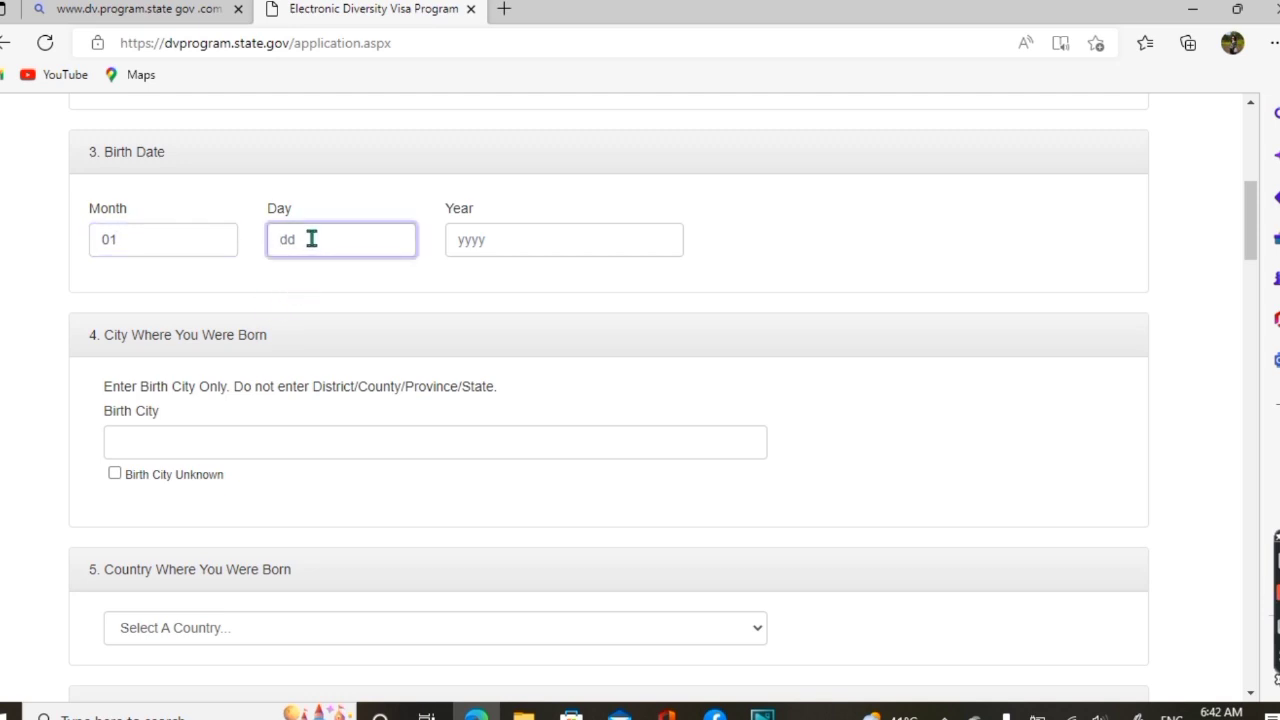
pyautogui.click(175, 241)
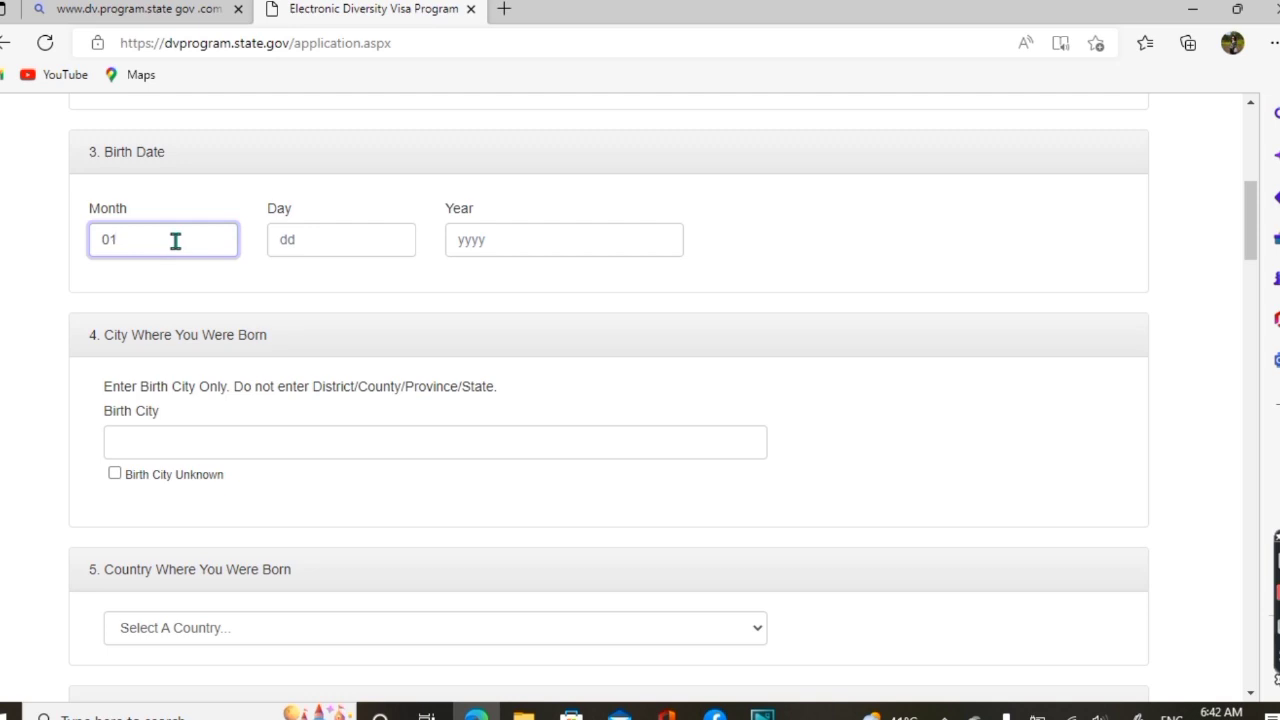
pyautogui.click(305, 235)
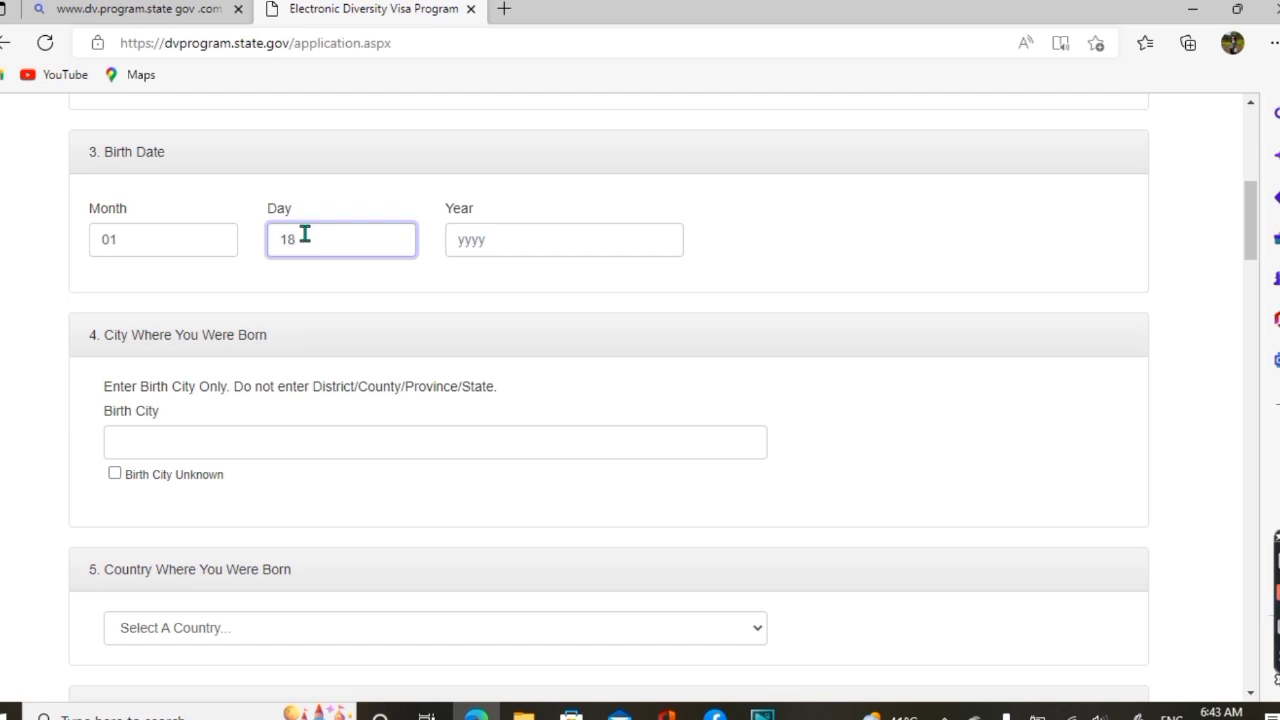
pyautogui.click(490, 242)
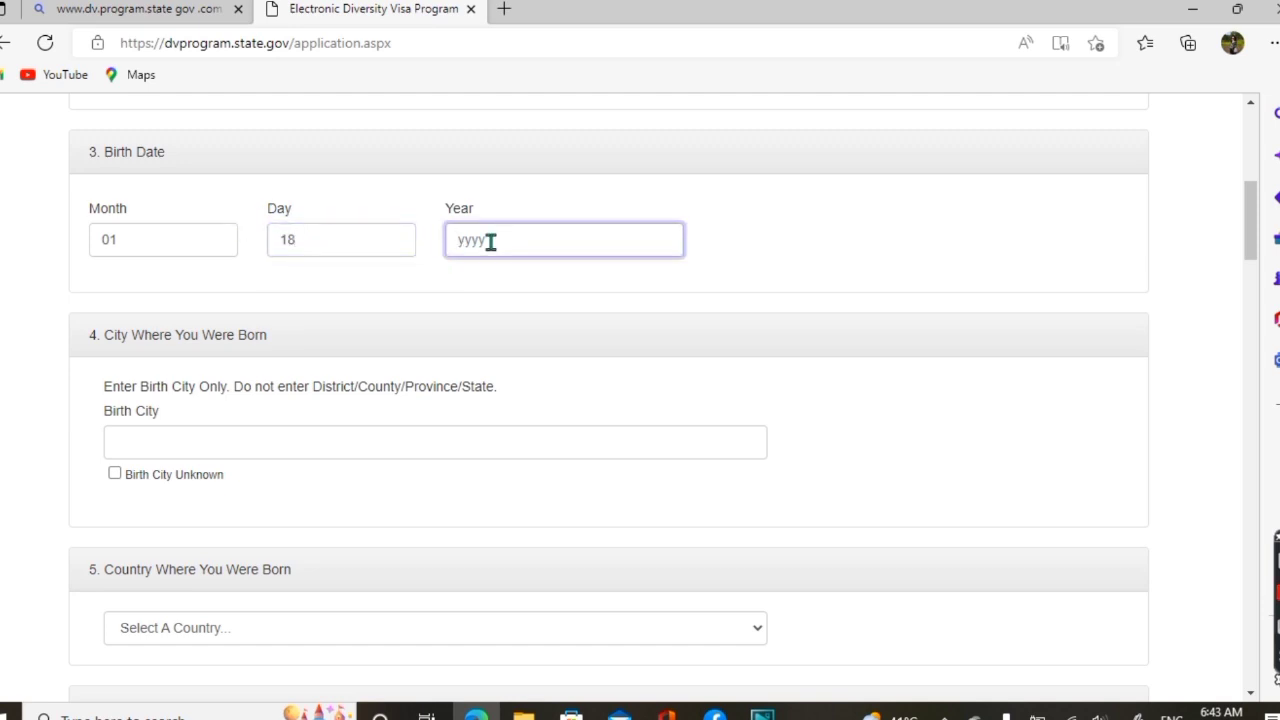
pyautogui.write('1990')
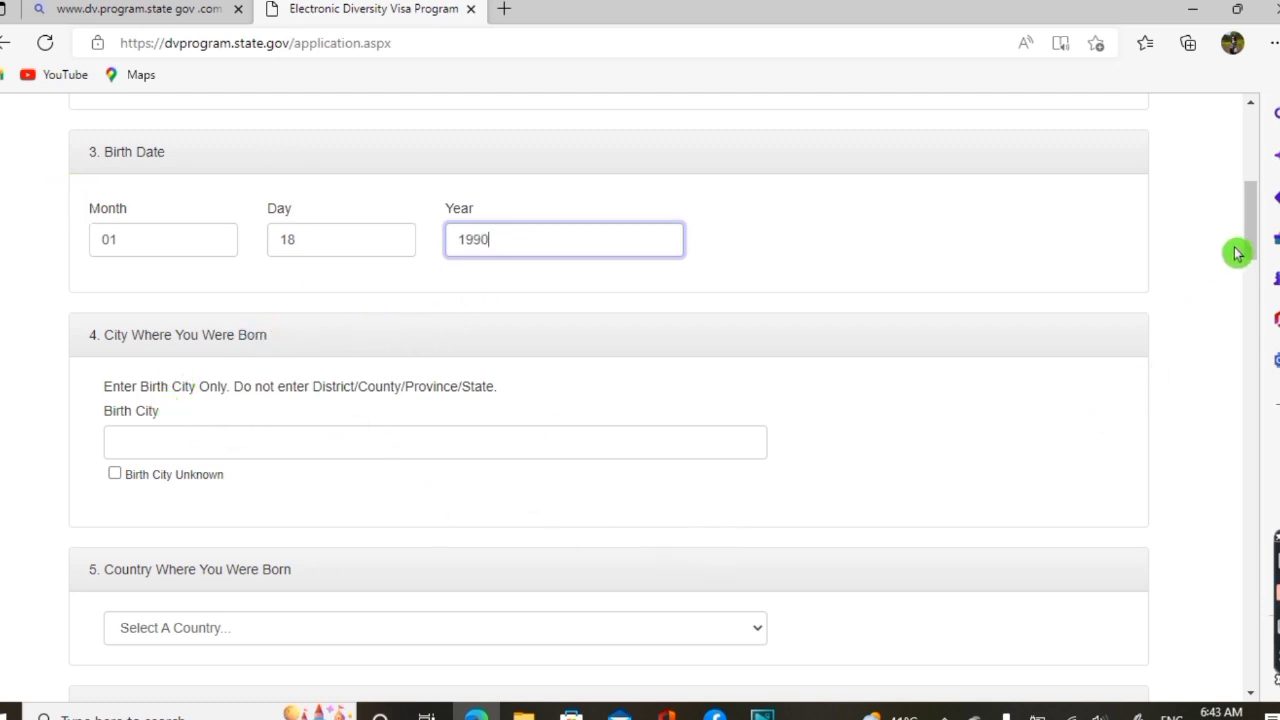
pyautogui.moveTo(1257, 240); pyautogui.dragTo(1253, 262)
# Leave Birth City Unknown unticked and enter TAPLEJUNG as the birth city
pyautogui.click(487, 300)
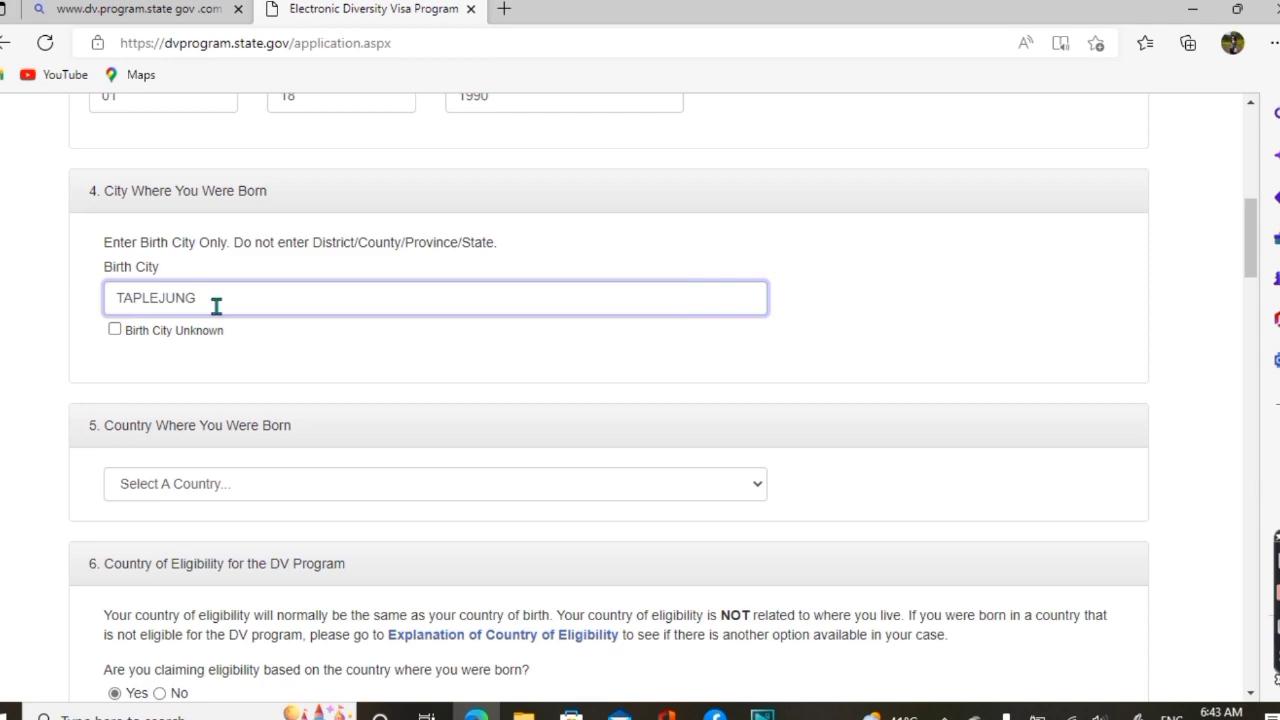
pyautogui.click(115, 333)
pyautogui.click(116, 330)
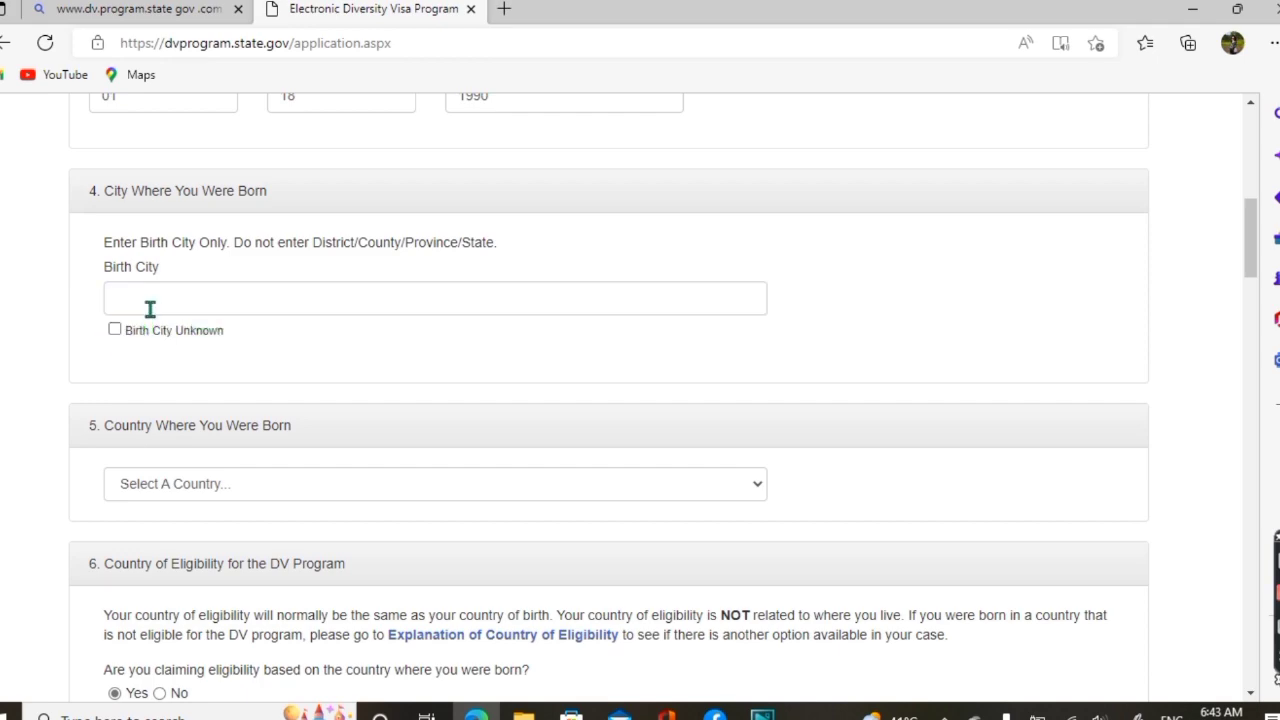
pyautogui.click(152, 307)
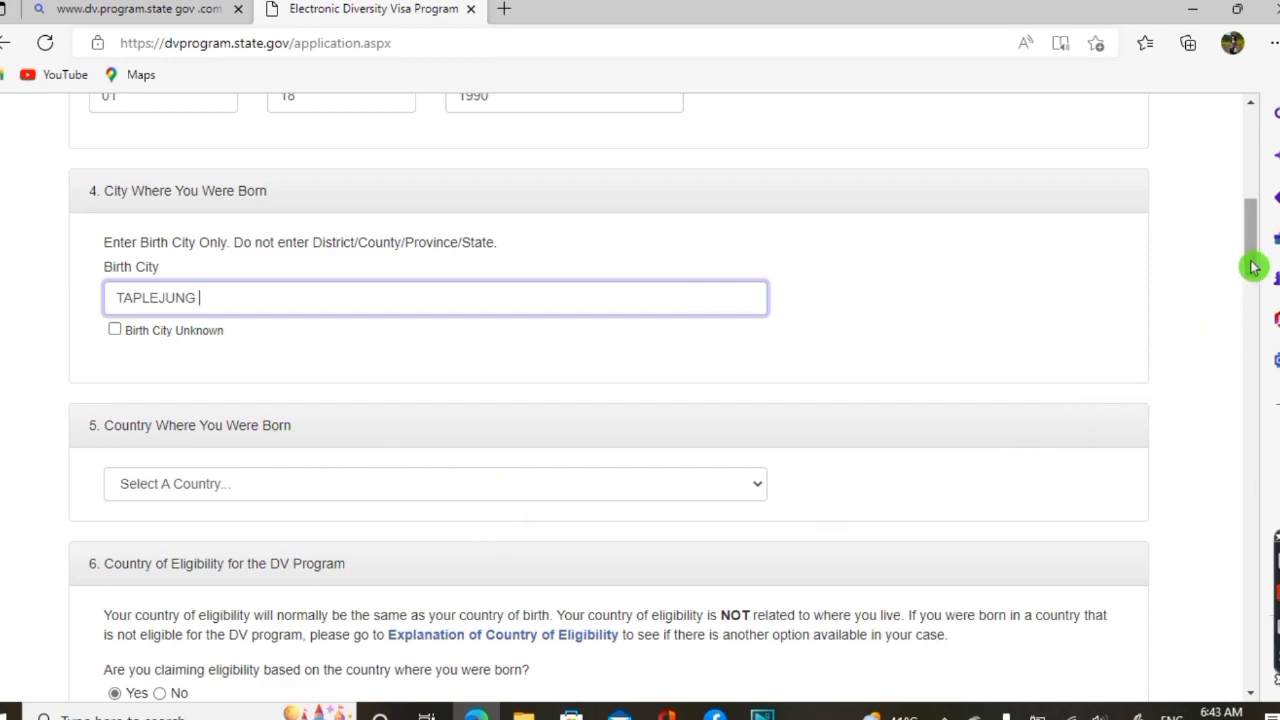
pyautogui.scroll(-2, 1254, 267)
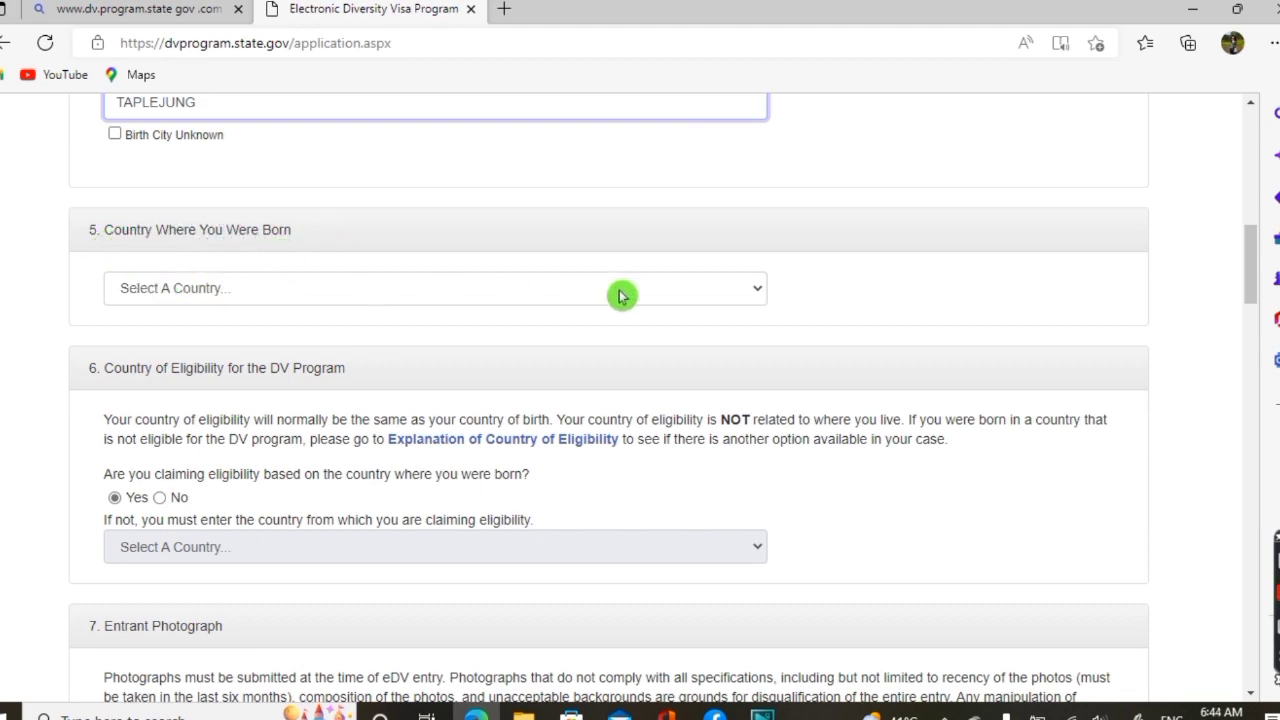
# Choose Nepal from the 'Country Where You Were Born' dropdown list
pyautogui.click(760, 298)
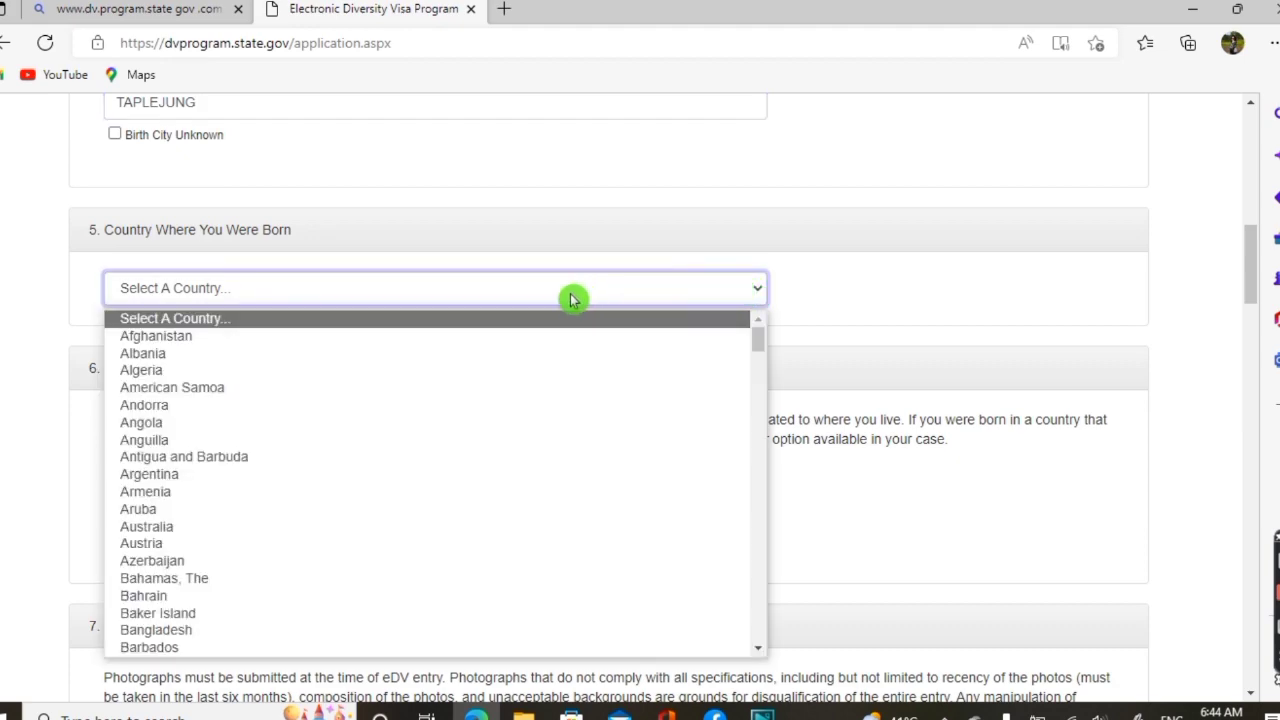
pyautogui.click(571, 292)
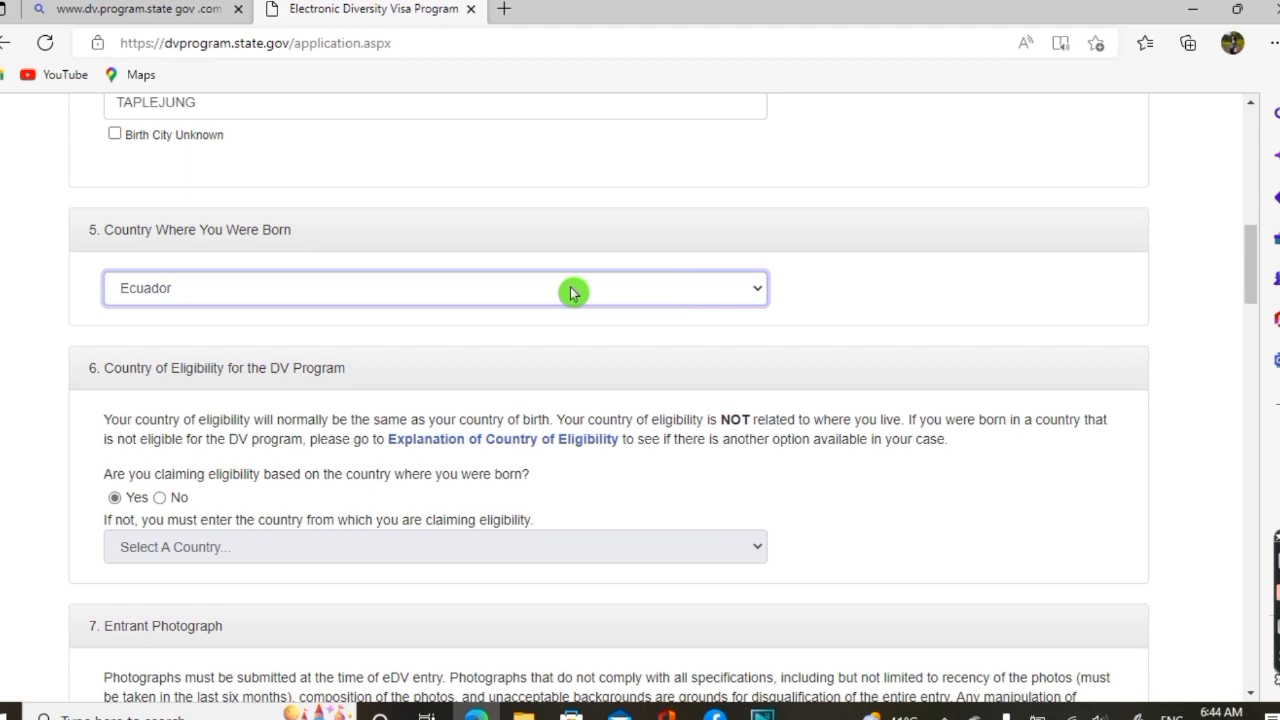
pyautogui.click(754, 292)
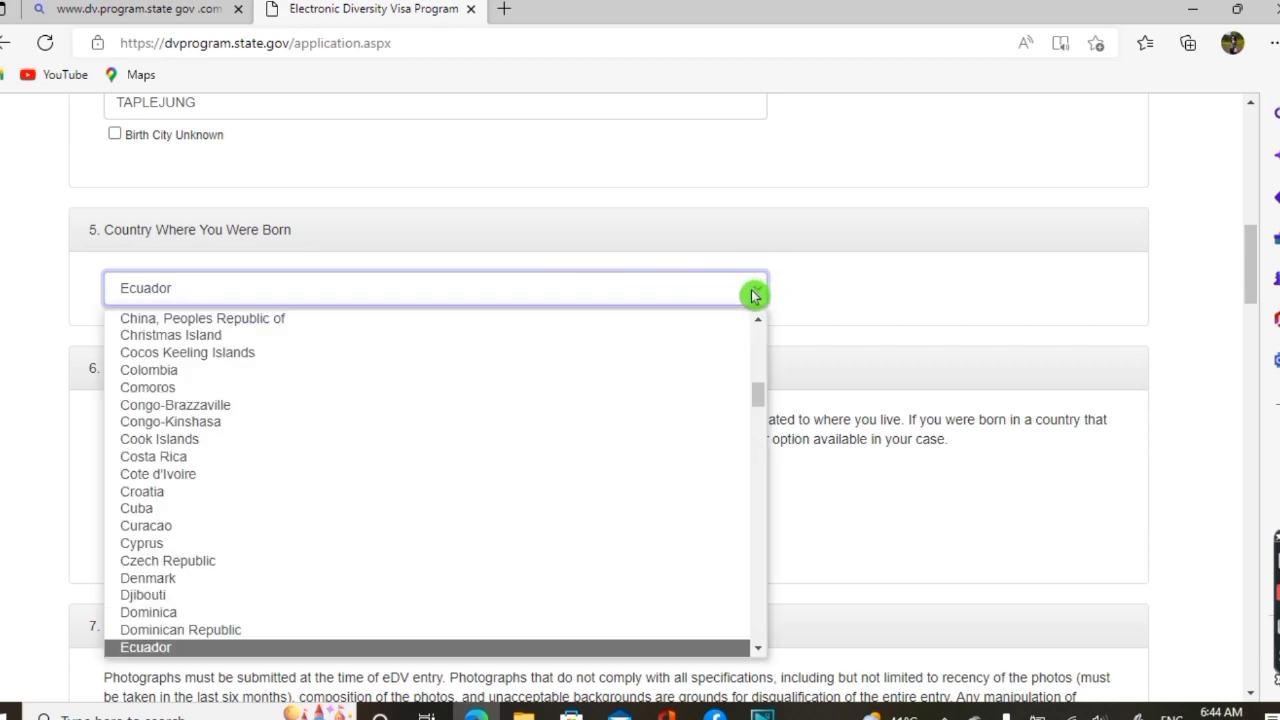
pyautogui.moveTo(760, 397); pyautogui.dragTo(743, 523)
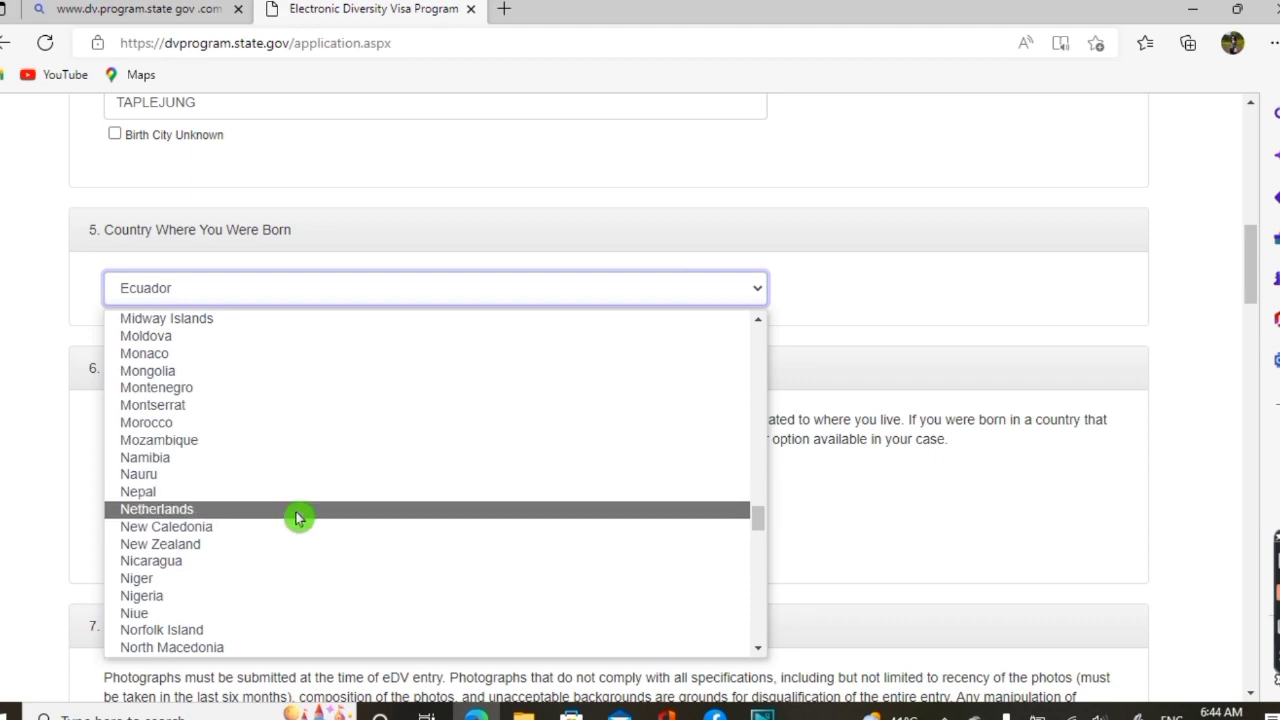
pyautogui.click(147, 497)
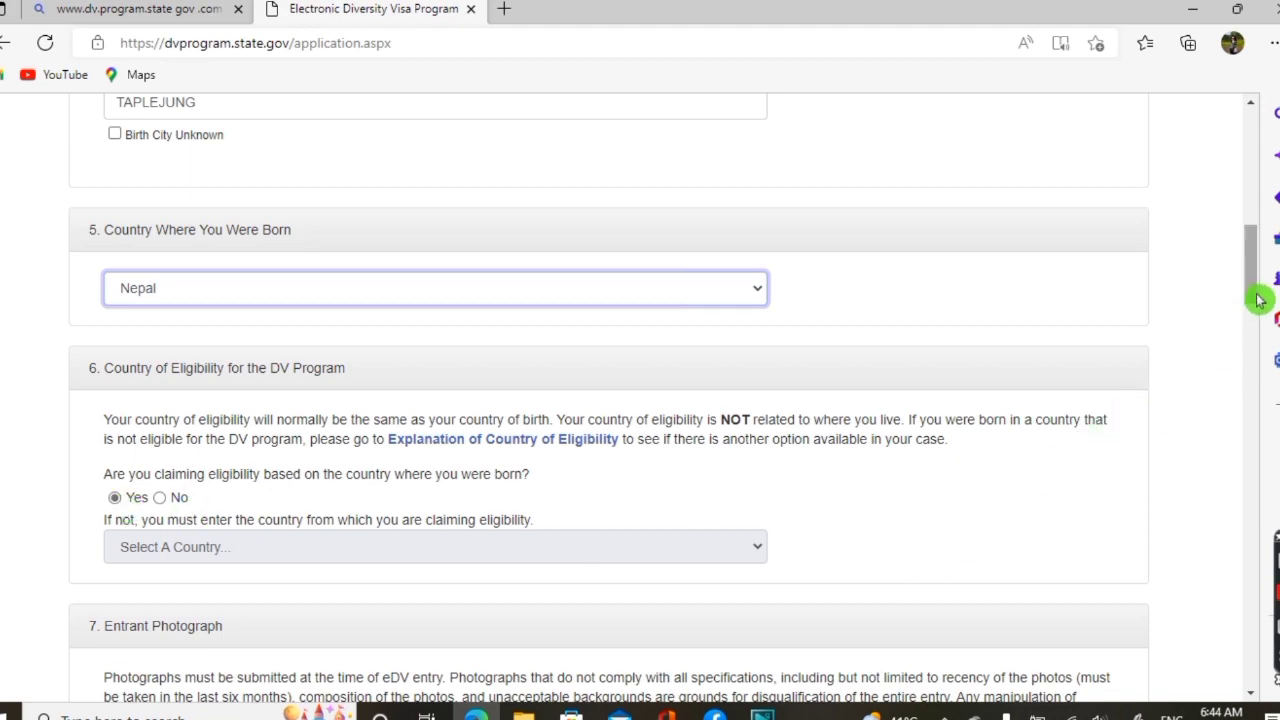
pyautogui.moveTo(1259, 300); pyautogui.dragTo(1259, 318)
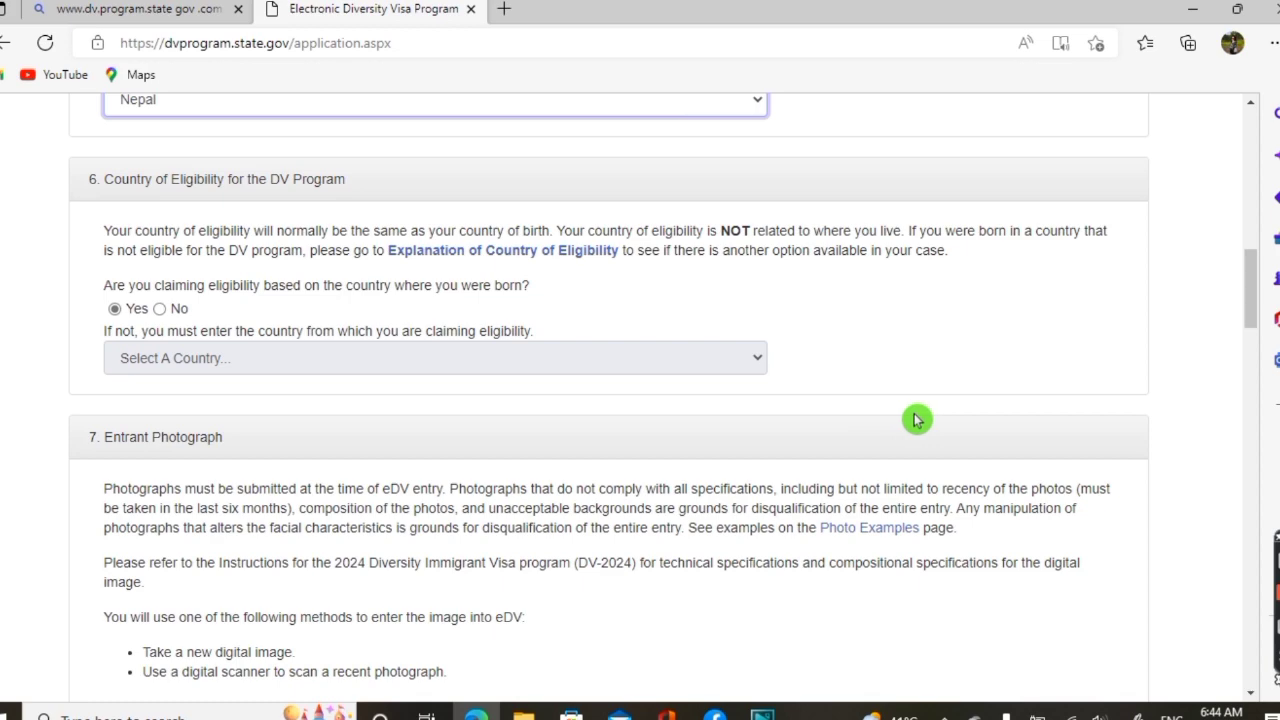
pyautogui.scroll(-1, 1257, 300)
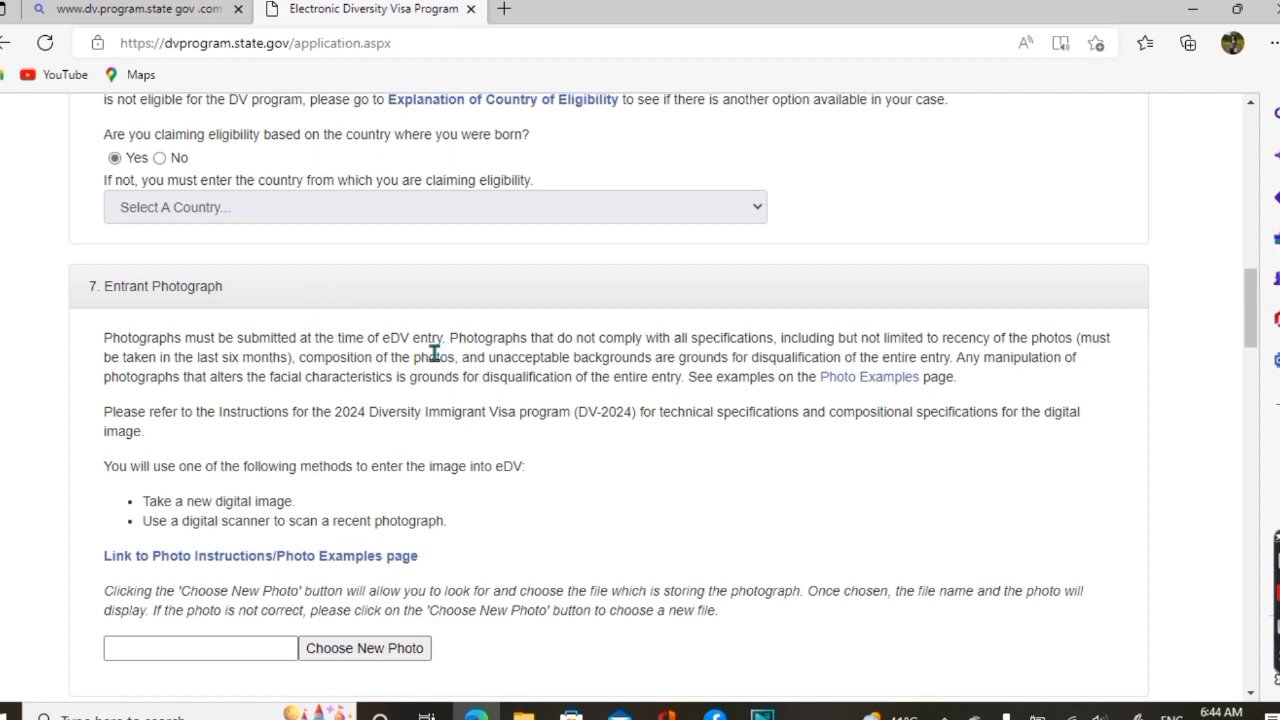
pyautogui.click(1249, 298)
pyautogui.moveTo(1252, 298); pyautogui.dragTo(1250, 312)
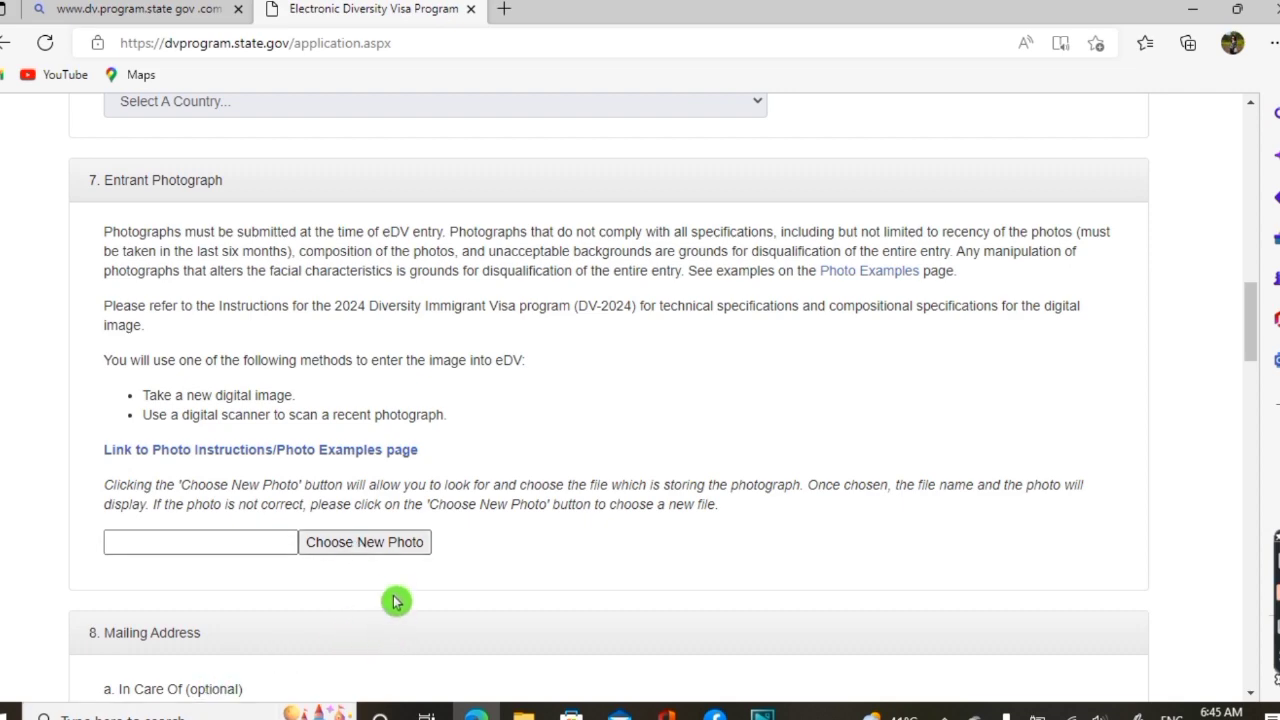
pyautogui.click(397, 552)
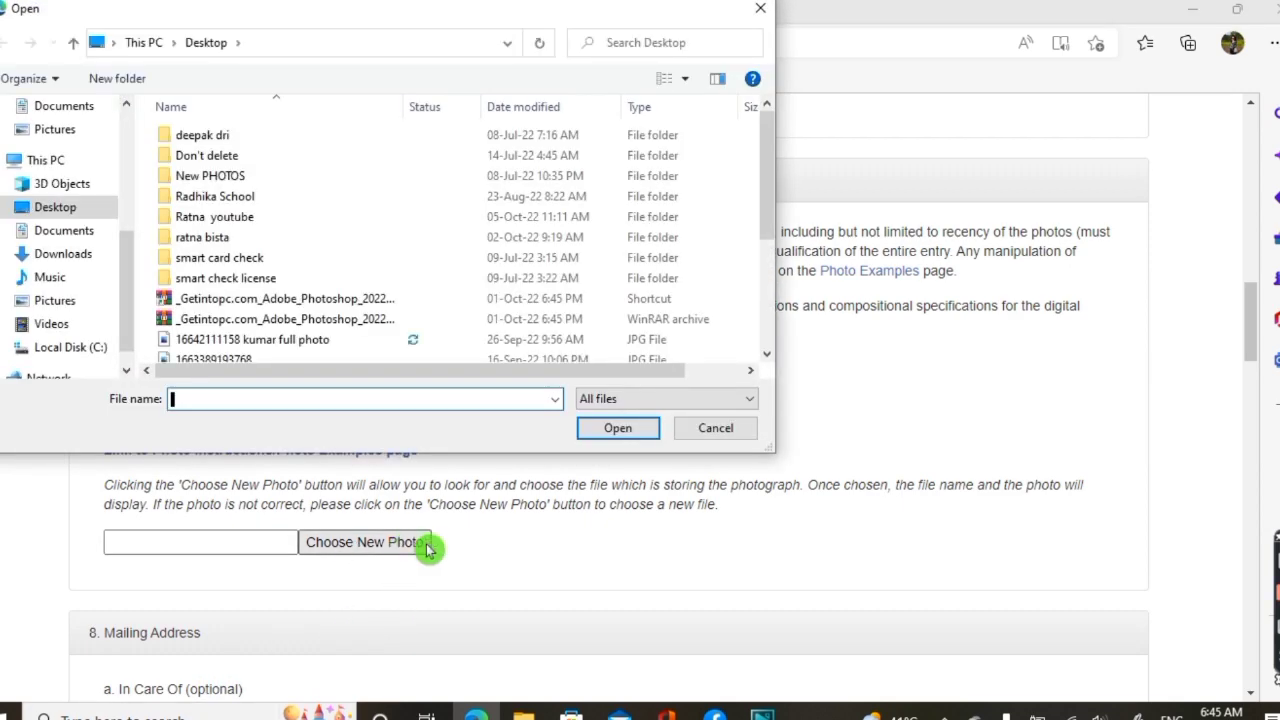
pyautogui.scroll(-1, 767, 250)
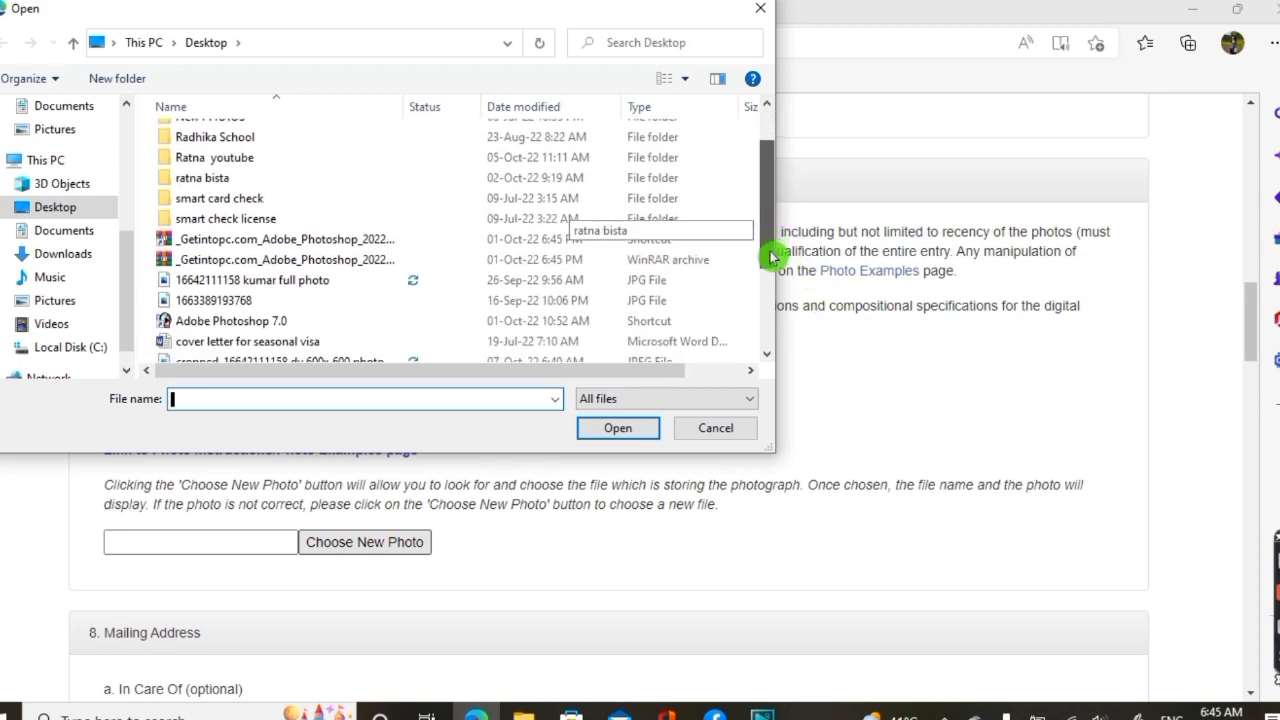
pyautogui.scroll(-1, 770, 260)
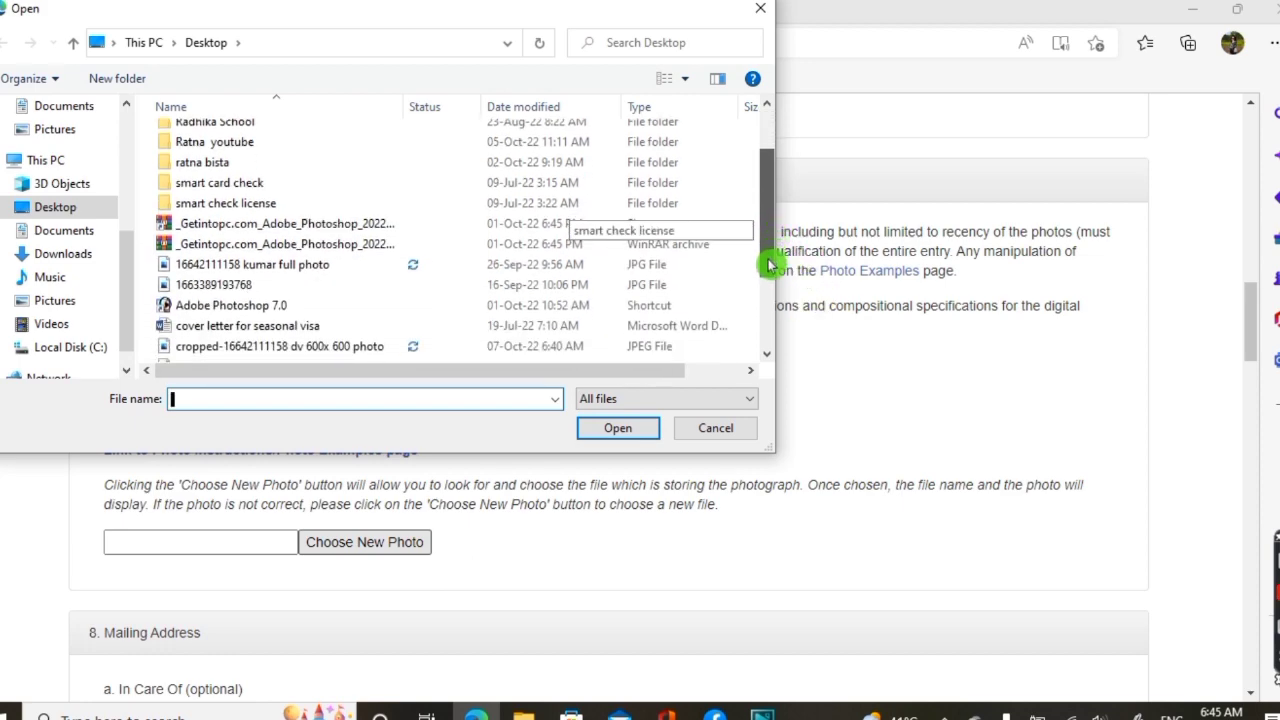
pyautogui.scroll(-1, 770, 265)
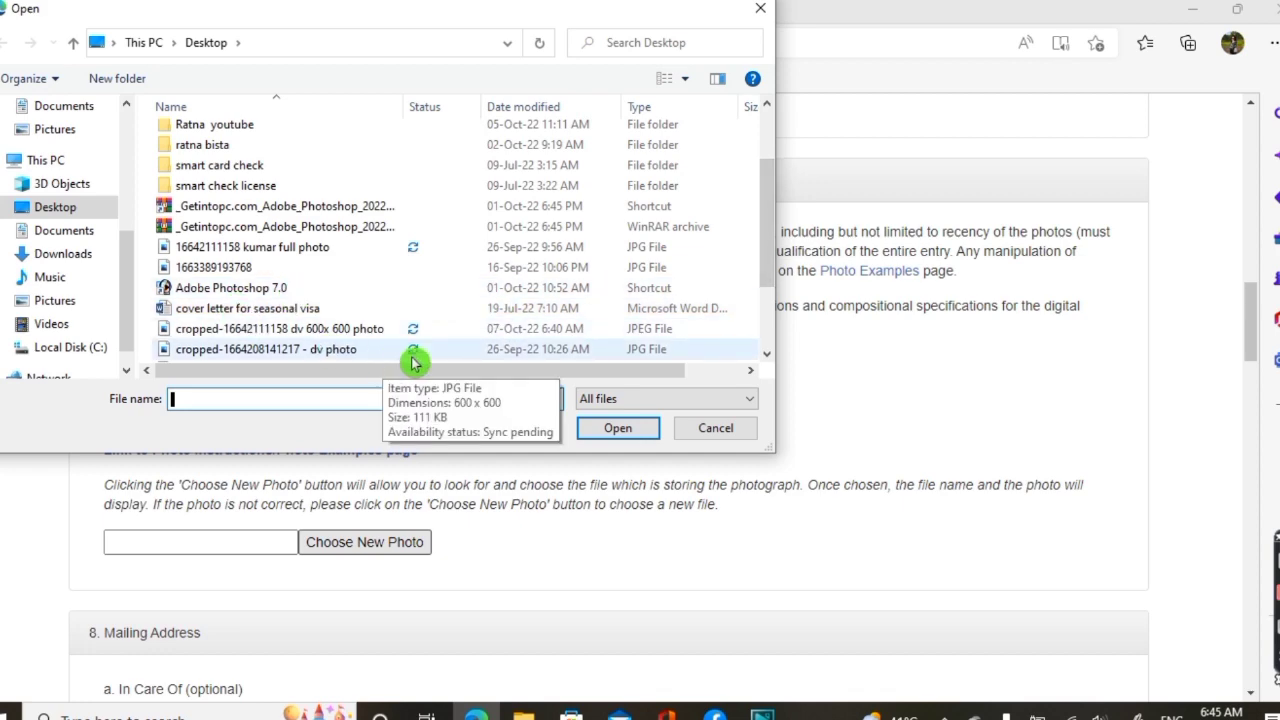
pyautogui.scroll(-2, 770, 252)
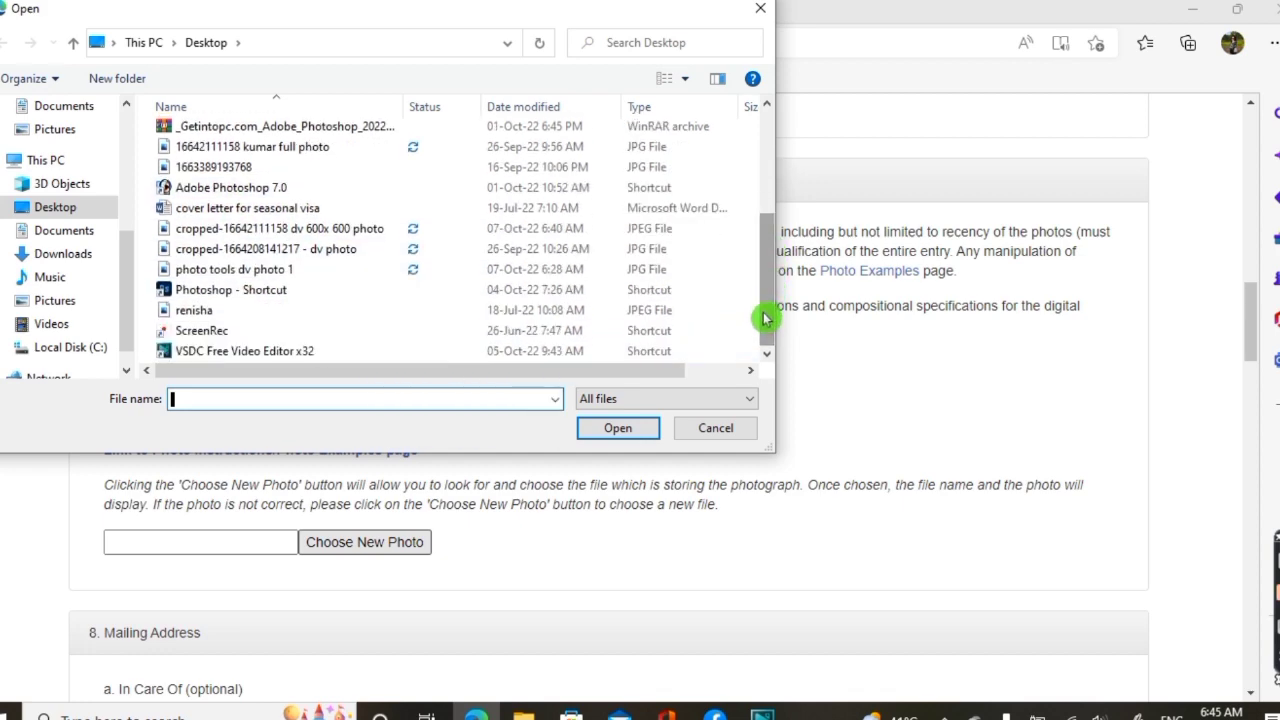
pyautogui.doubleClick(316, 232)
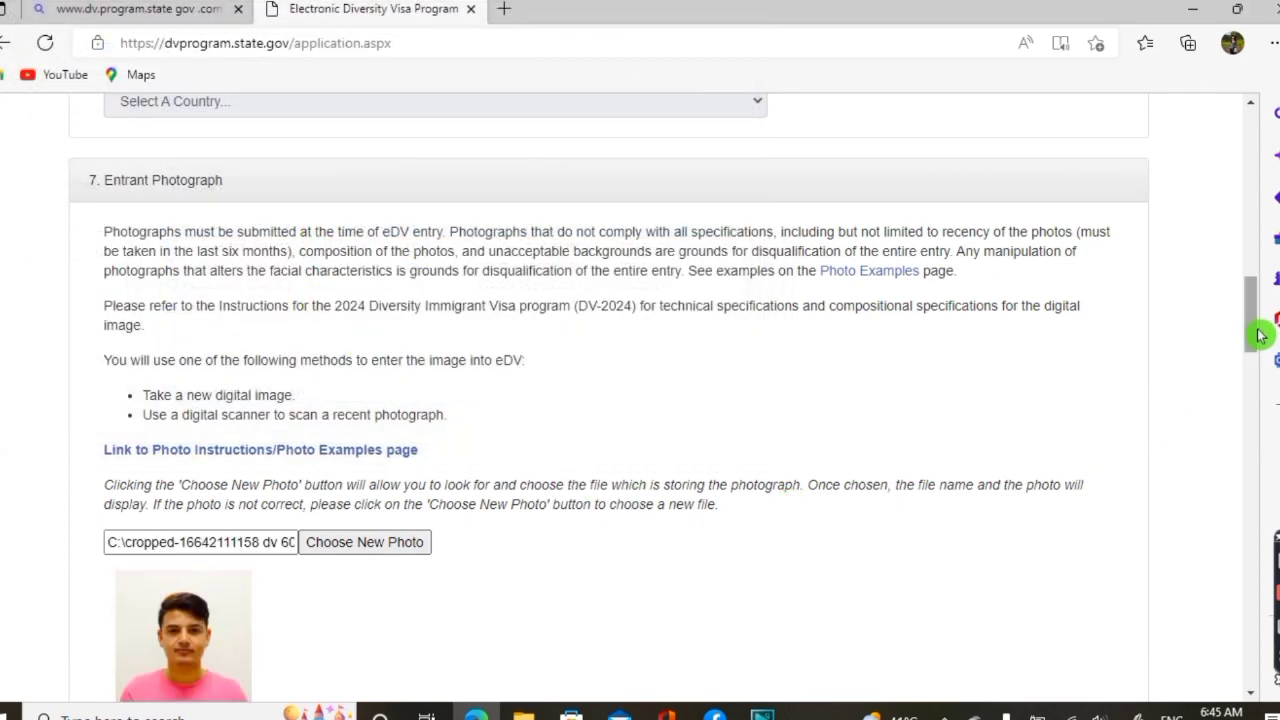
pyautogui.moveTo(1260, 329); pyautogui.dragTo(1257, 363)
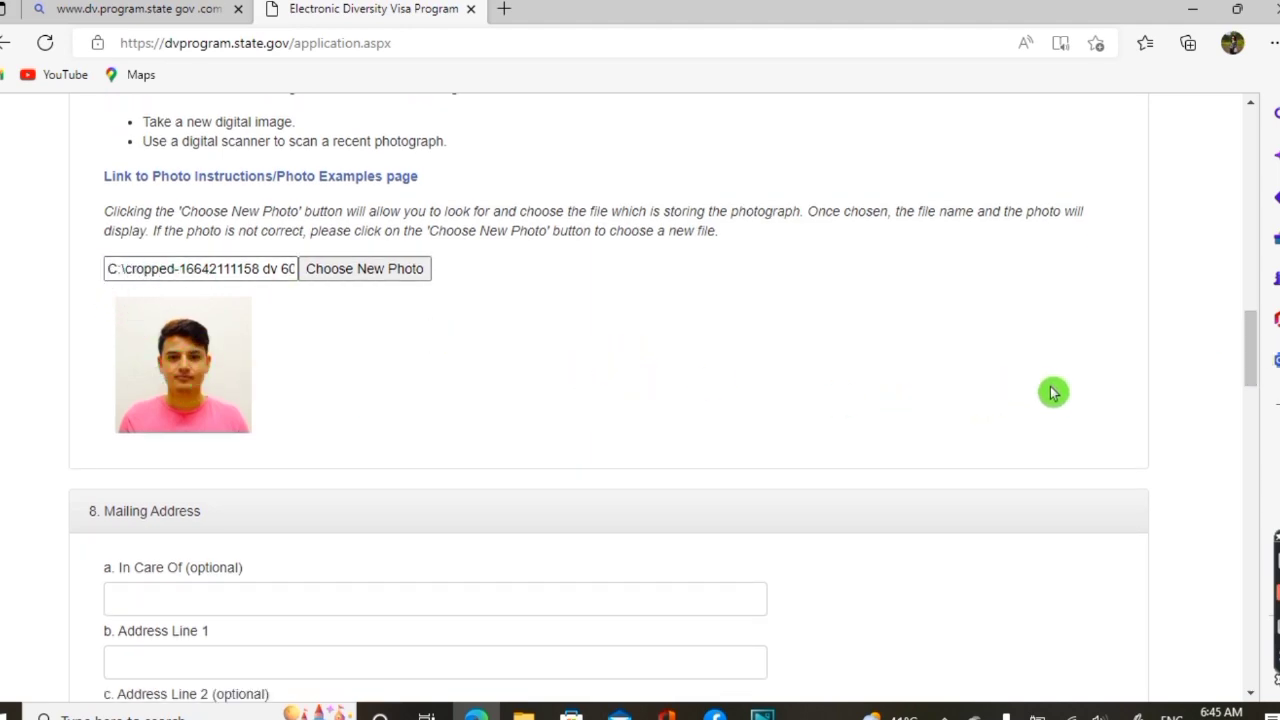
pyautogui.moveTo(1246, 343); pyautogui.dragTo(1256, 361)
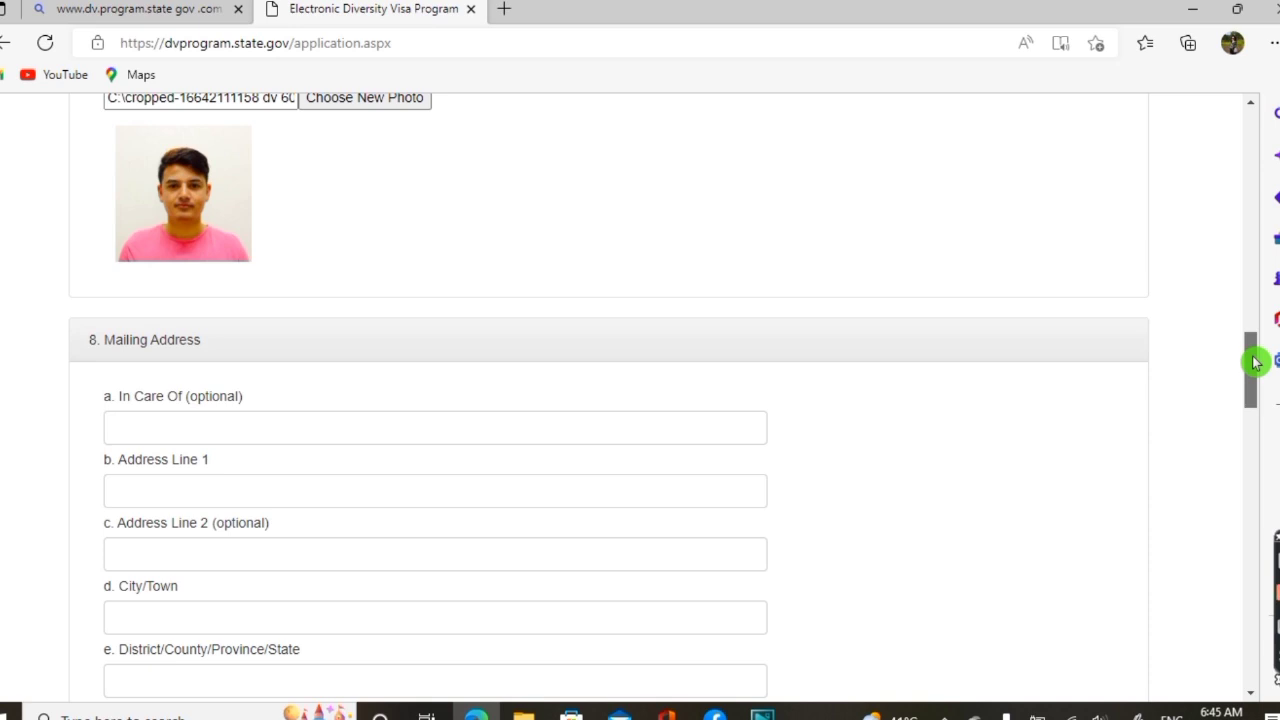
pyautogui.moveTo(1257, 363); pyautogui.dragTo(1256, 372)
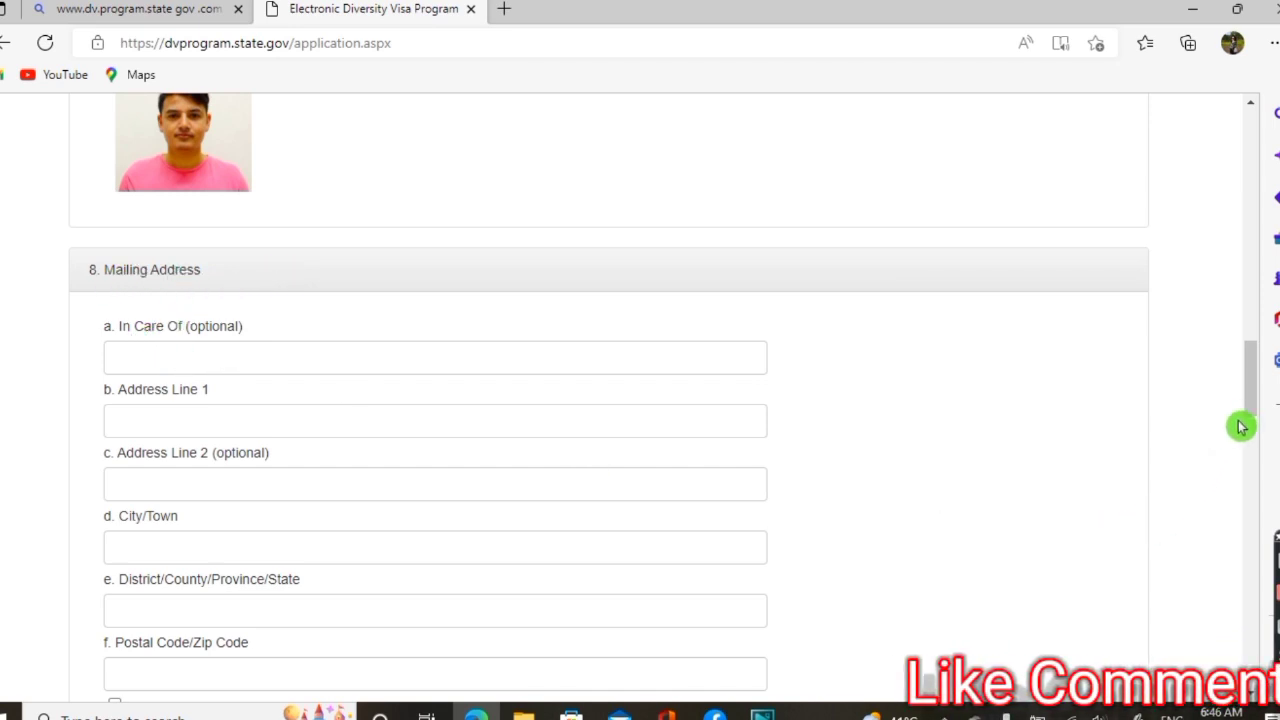
pyautogui.moveTo(1251, 403); pyautogui.dragTo(1251, 413)
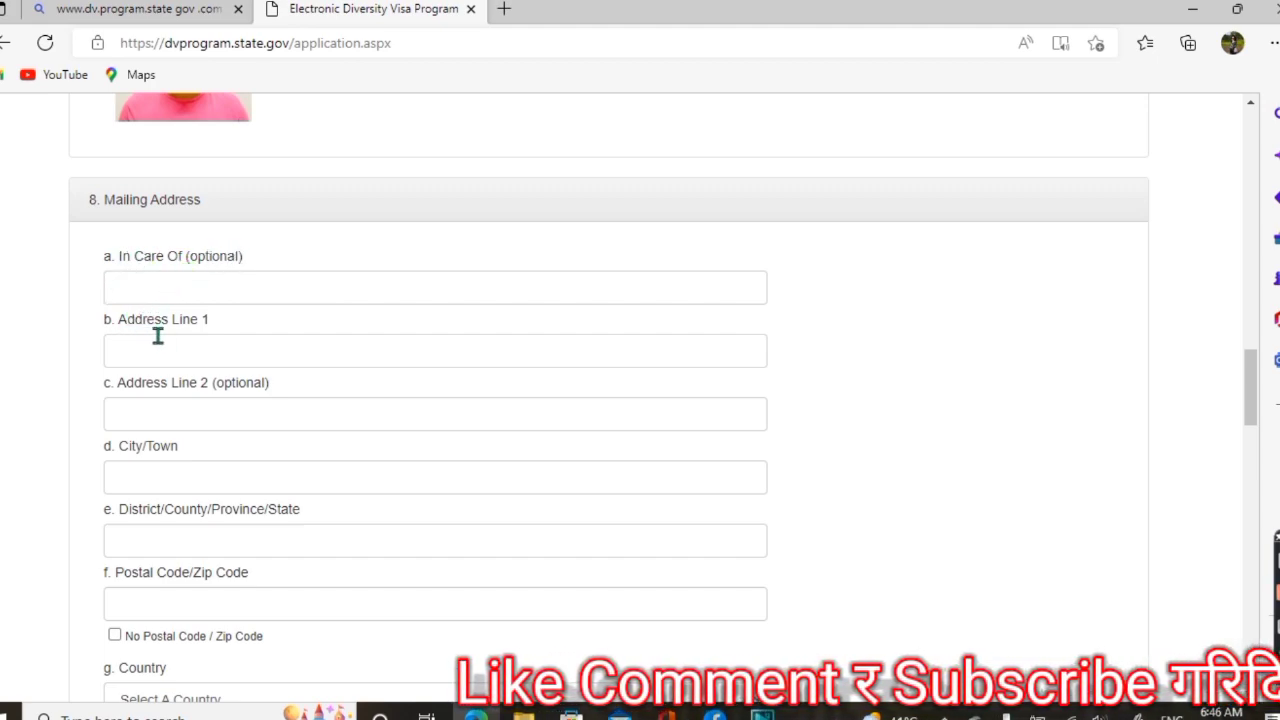
pyautogui.click(230, 359)
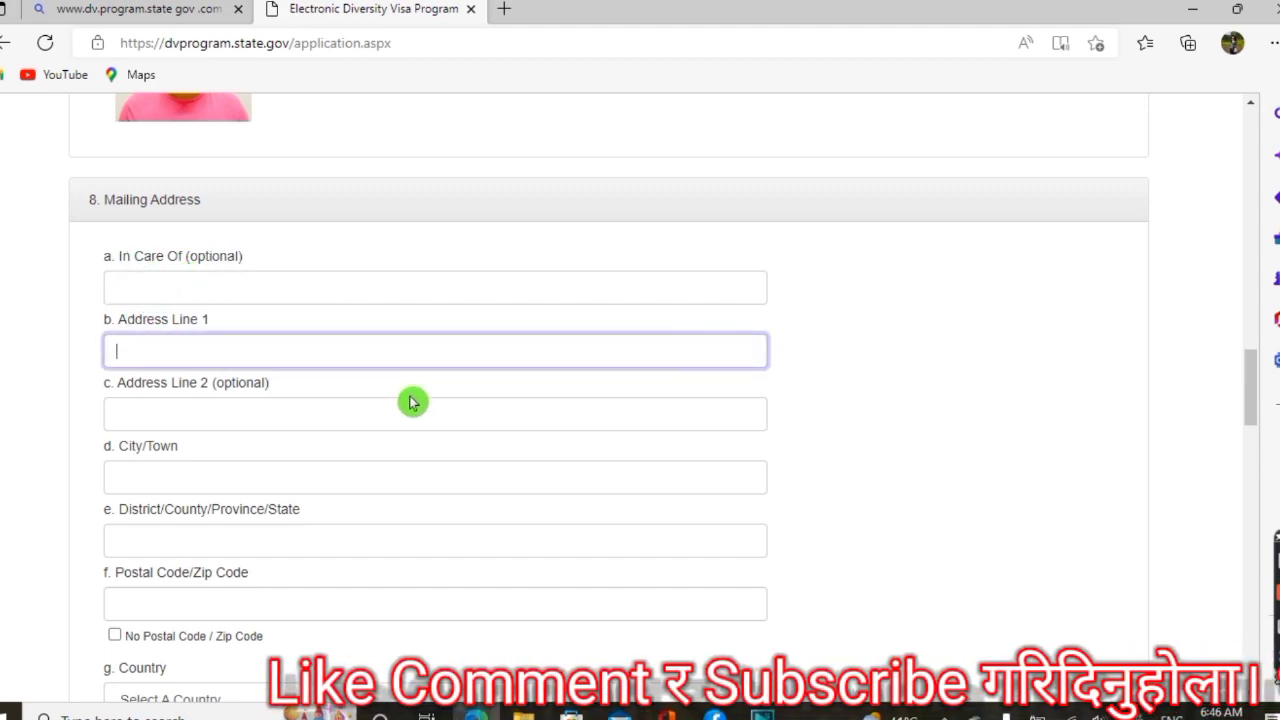
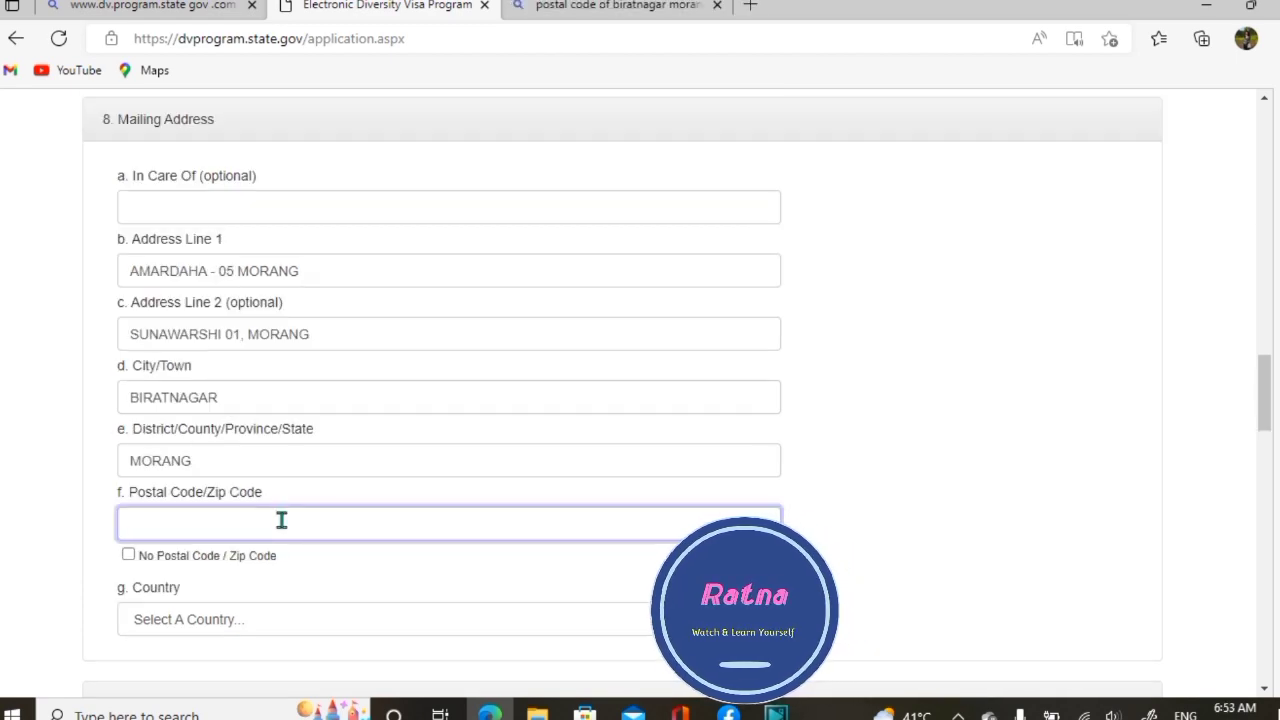
# Enter the mailing address postal code, leaving the No Postal Code box unchecked
pyautogui.write('8756')
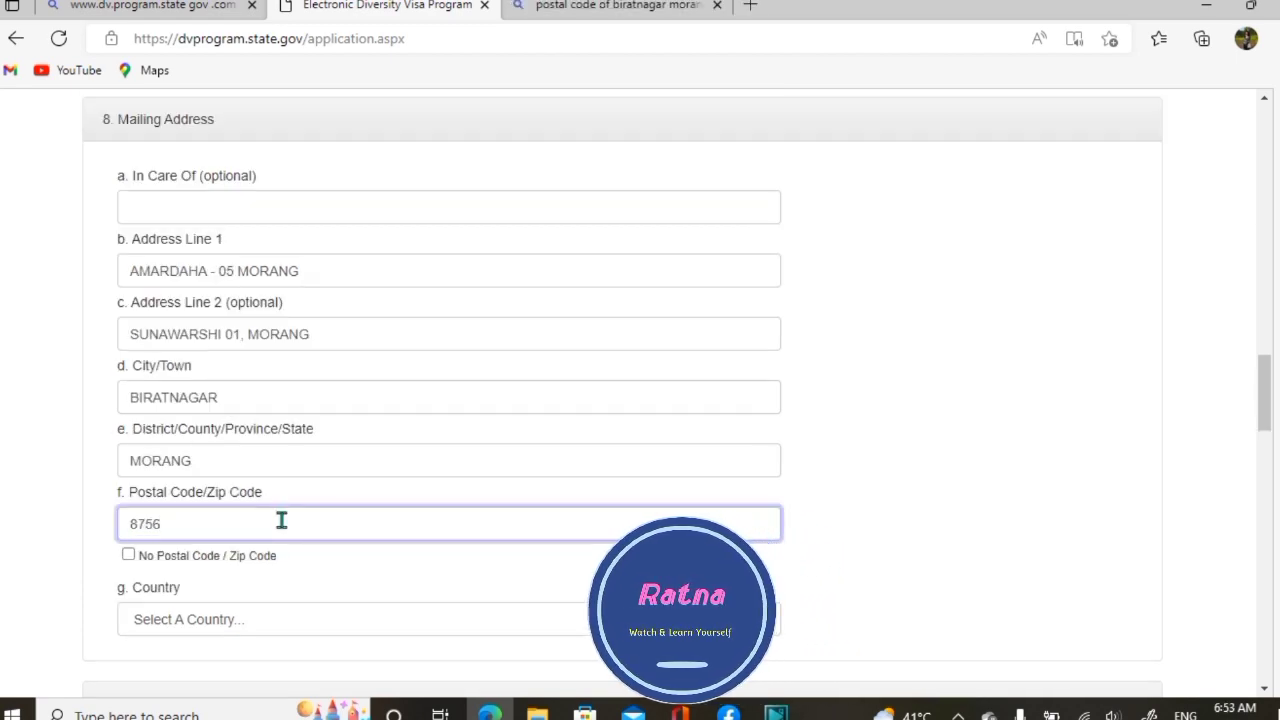
pyautogui.write('75')
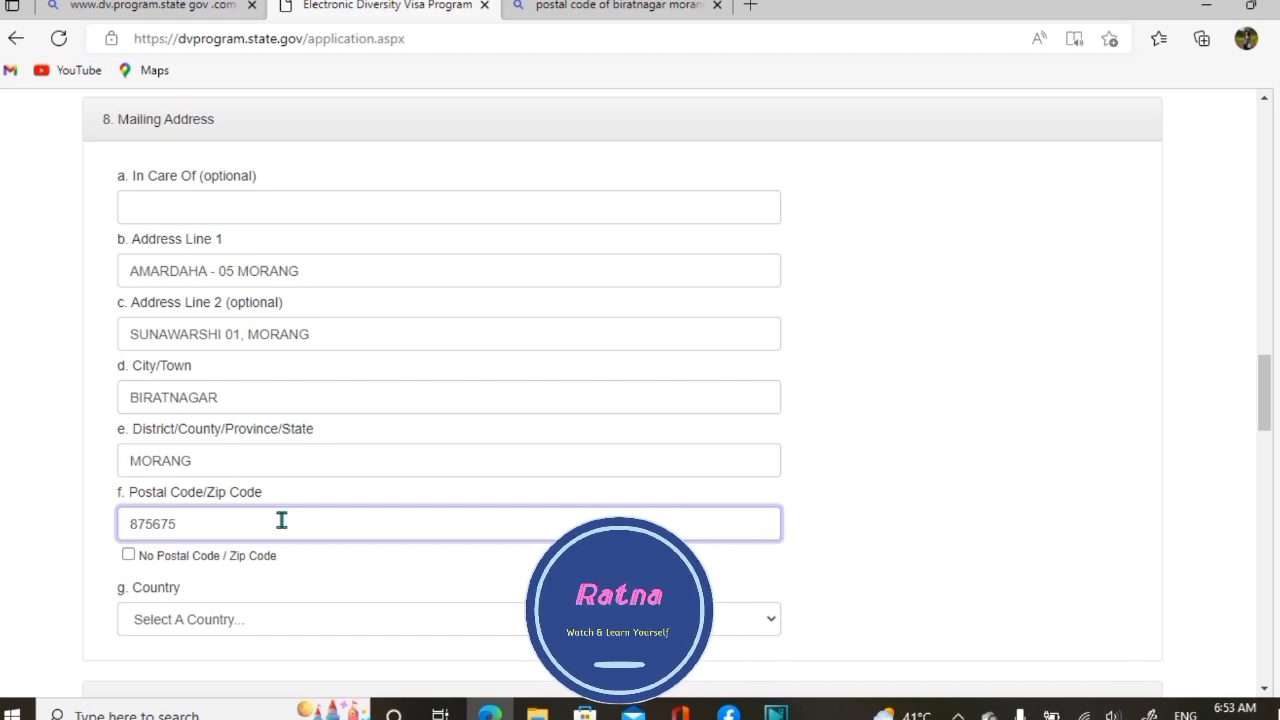
pyautogui.scroll(-3, 720, 443)
pyautogui.click(127, 240)
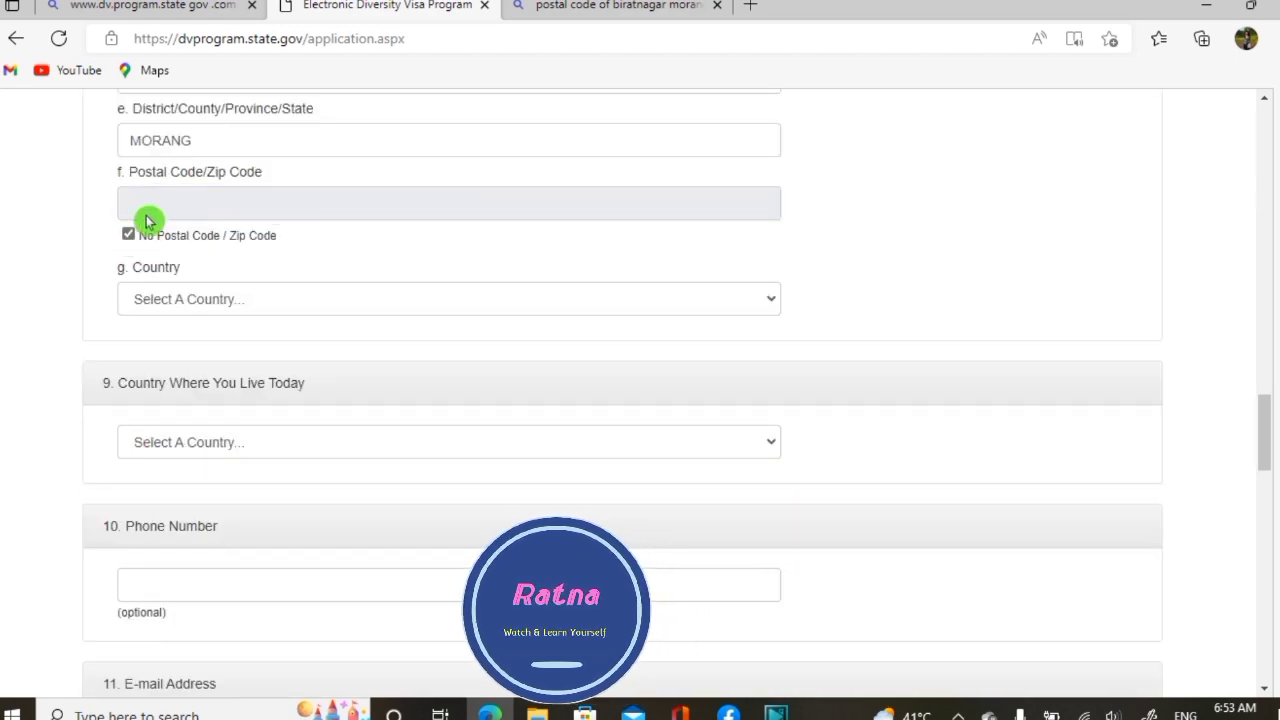
pyautogui.click(129, 239)
pyautogui.click(174, 207)
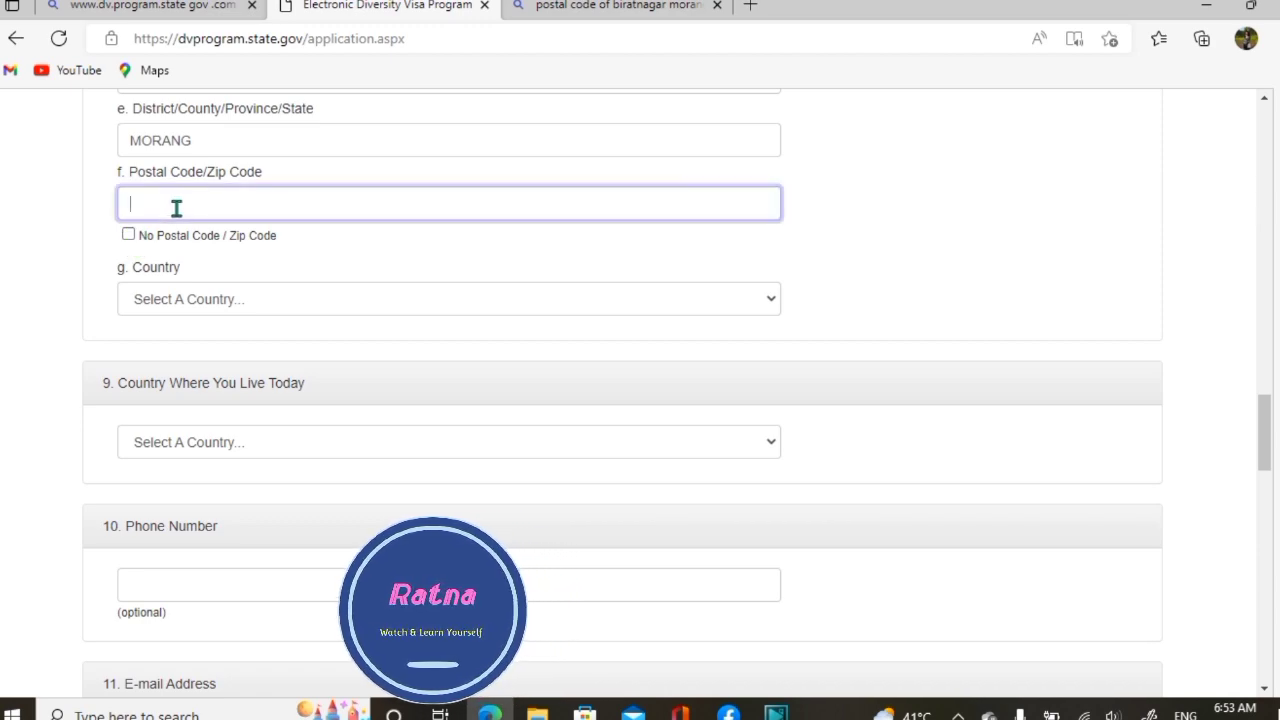
pyautogui.write('8756')
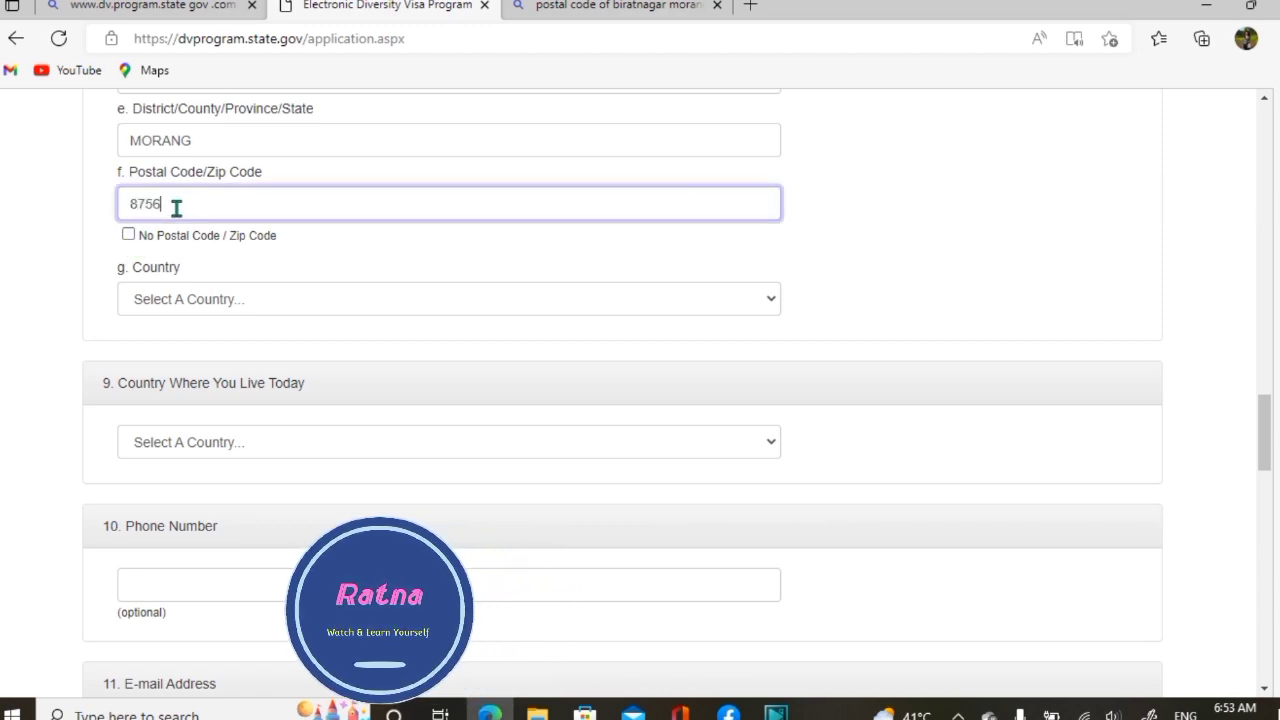
pyautogui.write('70')
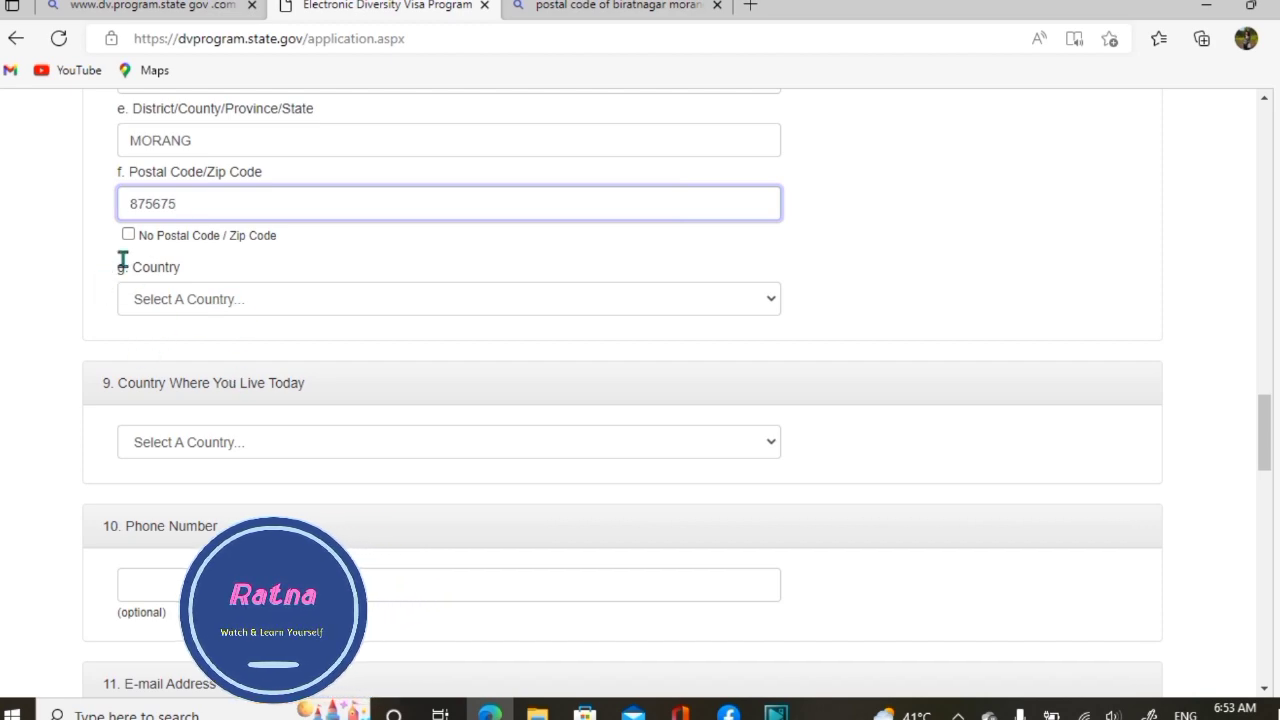
# Choose Nepal as the mailing address country
pyautogui.click(178, 298)
pyautogui.click(177, 521)
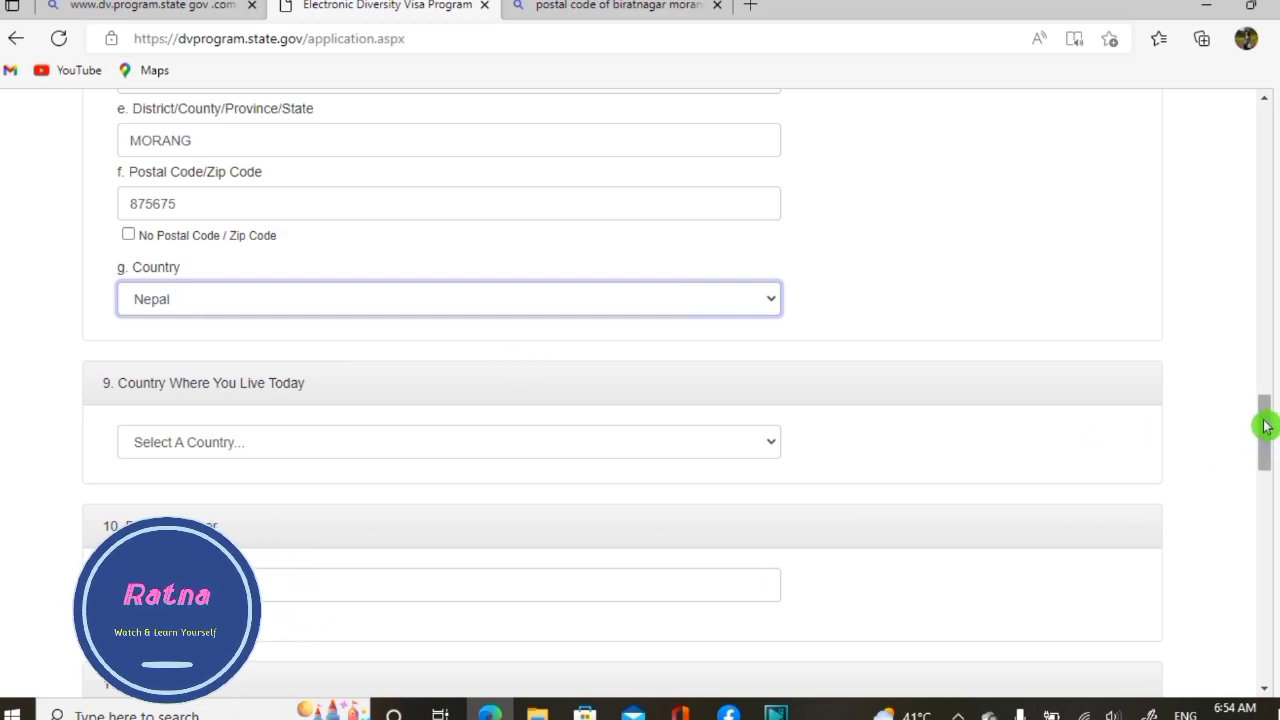
pyautogui.scroll(-2, 1266, 430)
pyautogui.scroll(-3, 1266, 430)
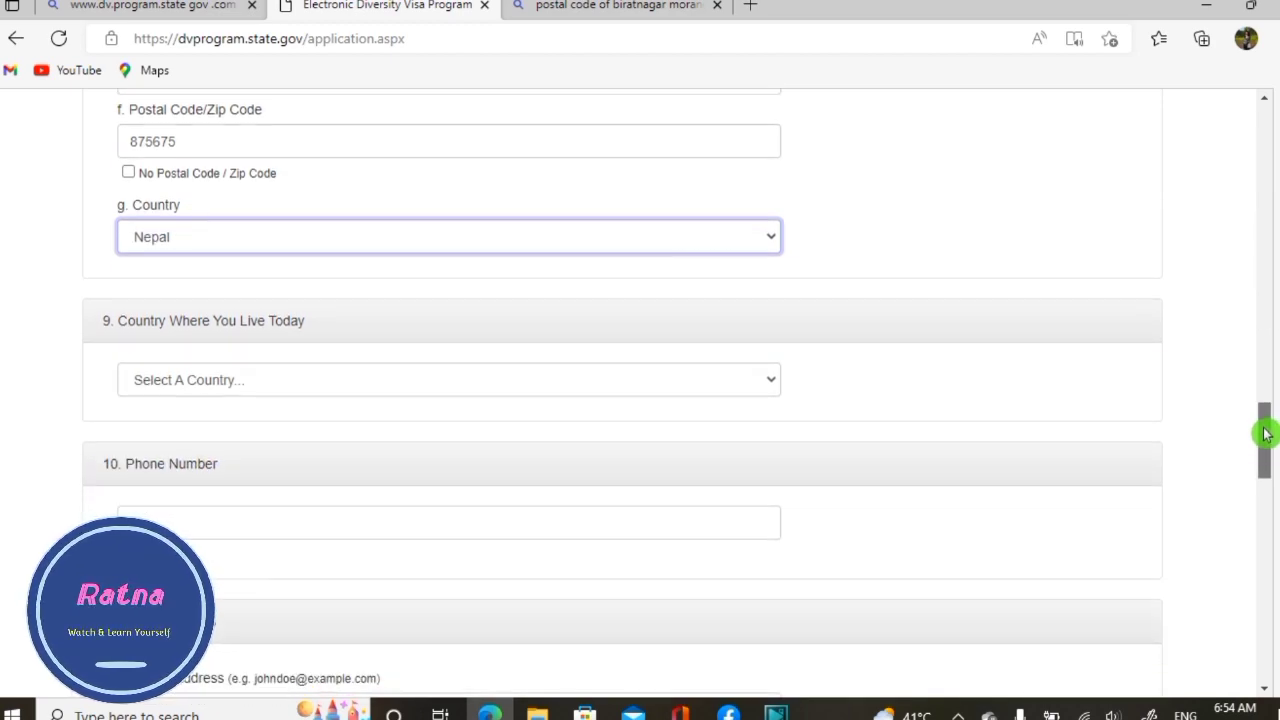
pyautogui.scroll(-1, 1263, 446)
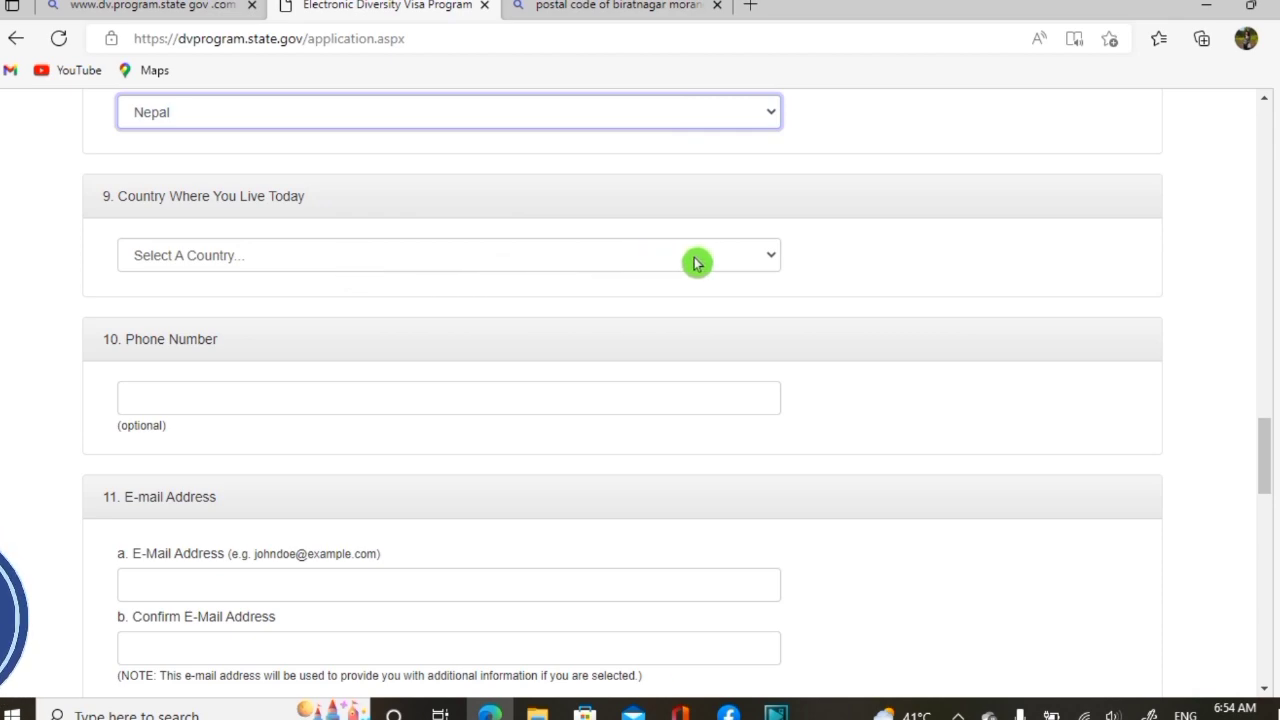
# Pick Nepal under Country Where You Live Today and start entering the phone number
pyautogui.click(773, 262)
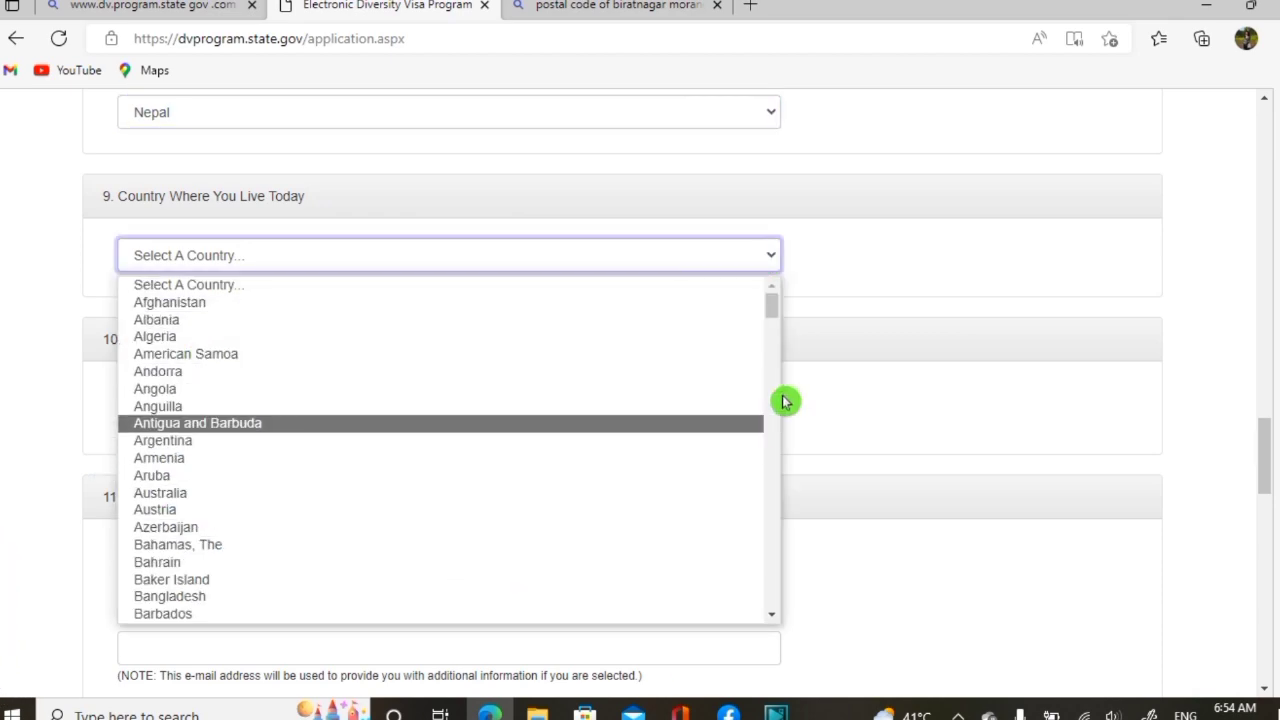
pyautogui.moveTo(775, 310); pyautogui.dragTo(766, 431)
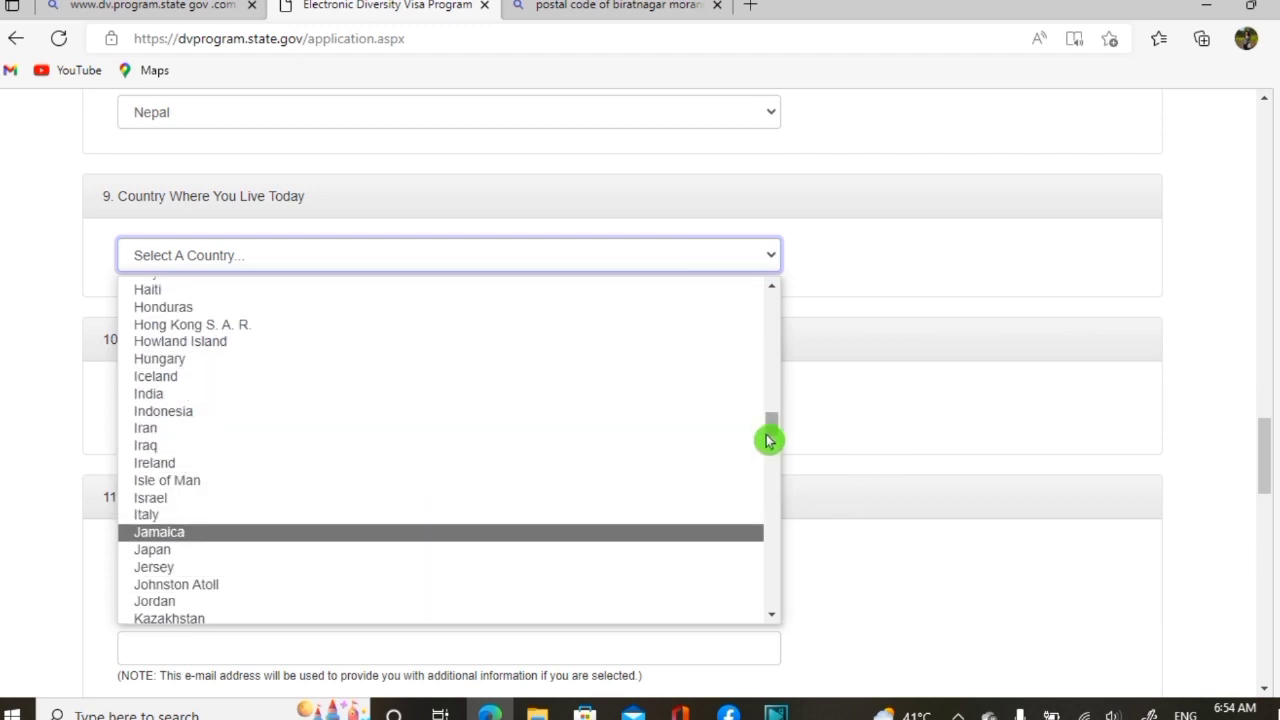
pyautogui.moveTo(777, 437); pyautogui.dragTo(766, 493)
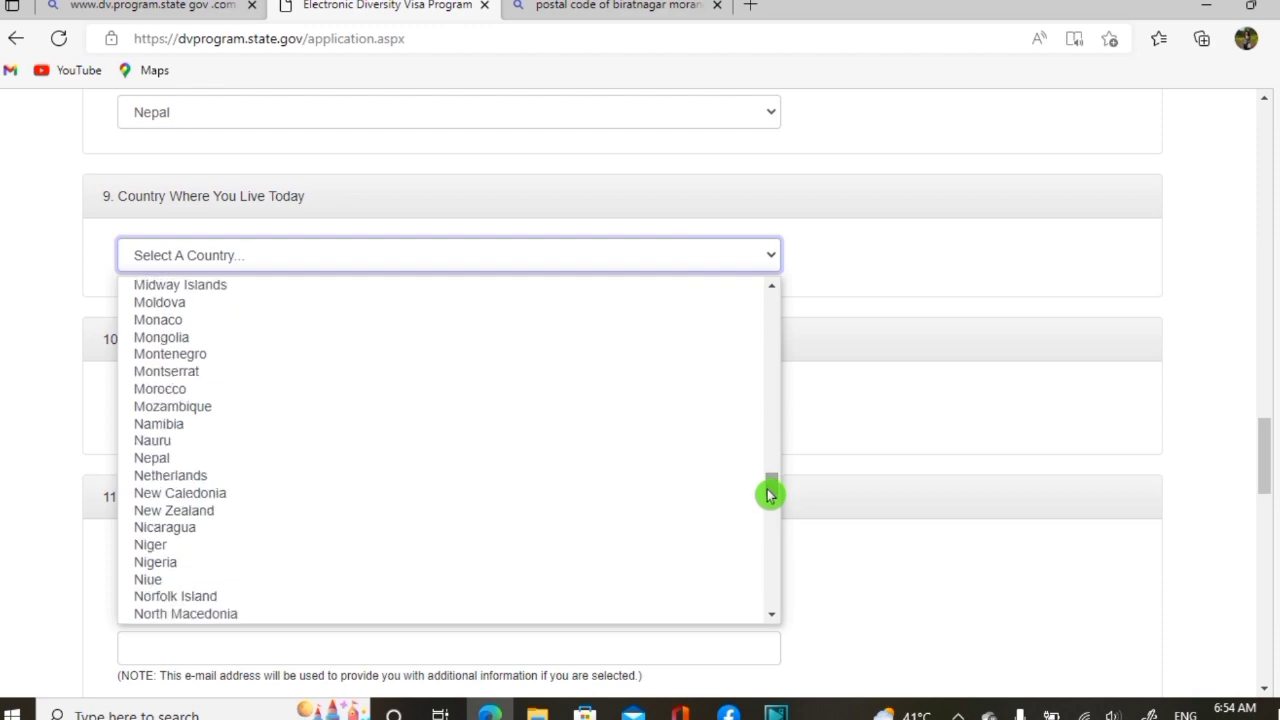
pyautogui.click(160, 458)
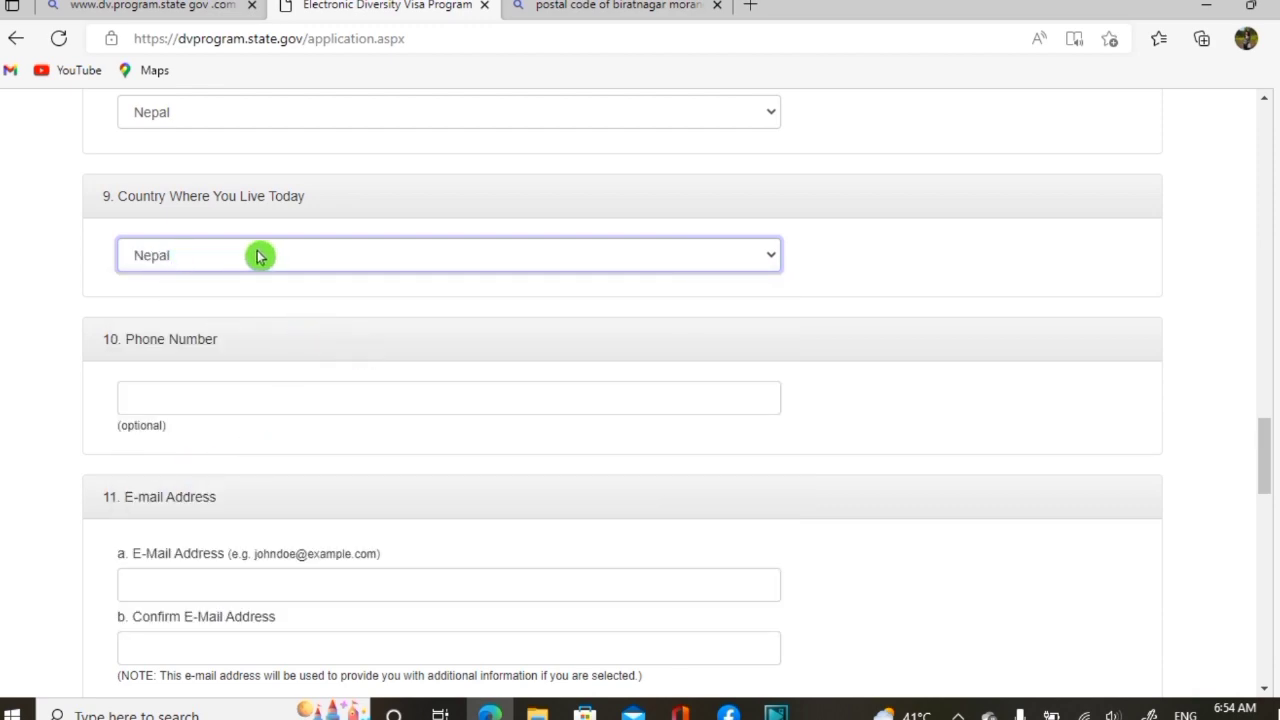
pyautogui.click(269, 400)
pyautogui.write('+97')
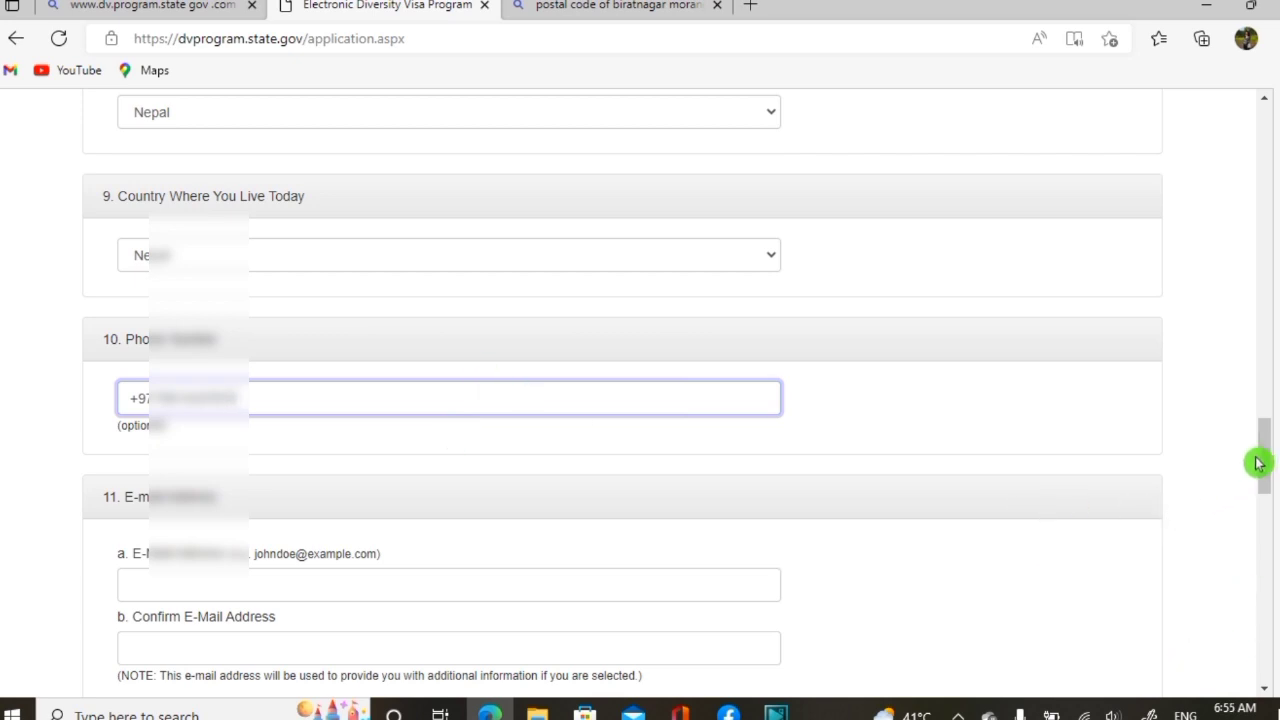
# Enter the applicant's e-mail address, then retype it in the Confirm E-Mail Address box
pyautogui.moveTo(1266, 458); pyautogui.dragTo(1266, 471)
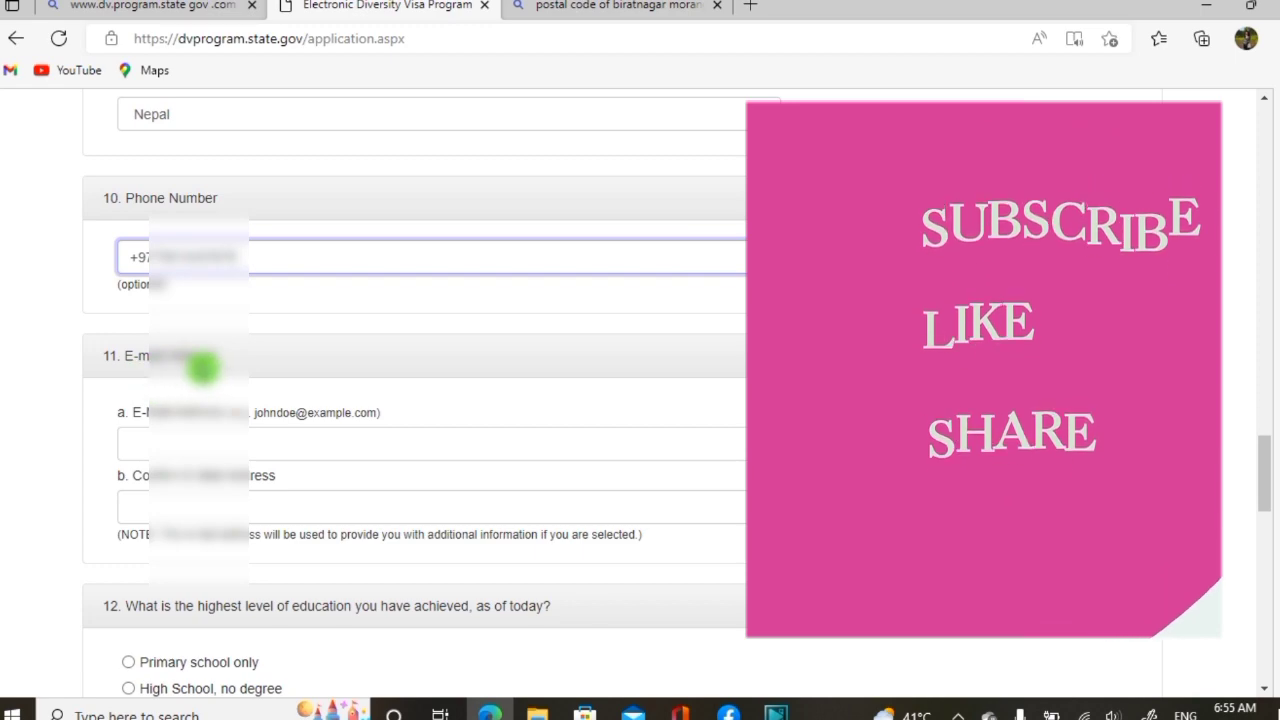
pyautogui.click(291, 443)
pyautogui.write('@gmail.co')
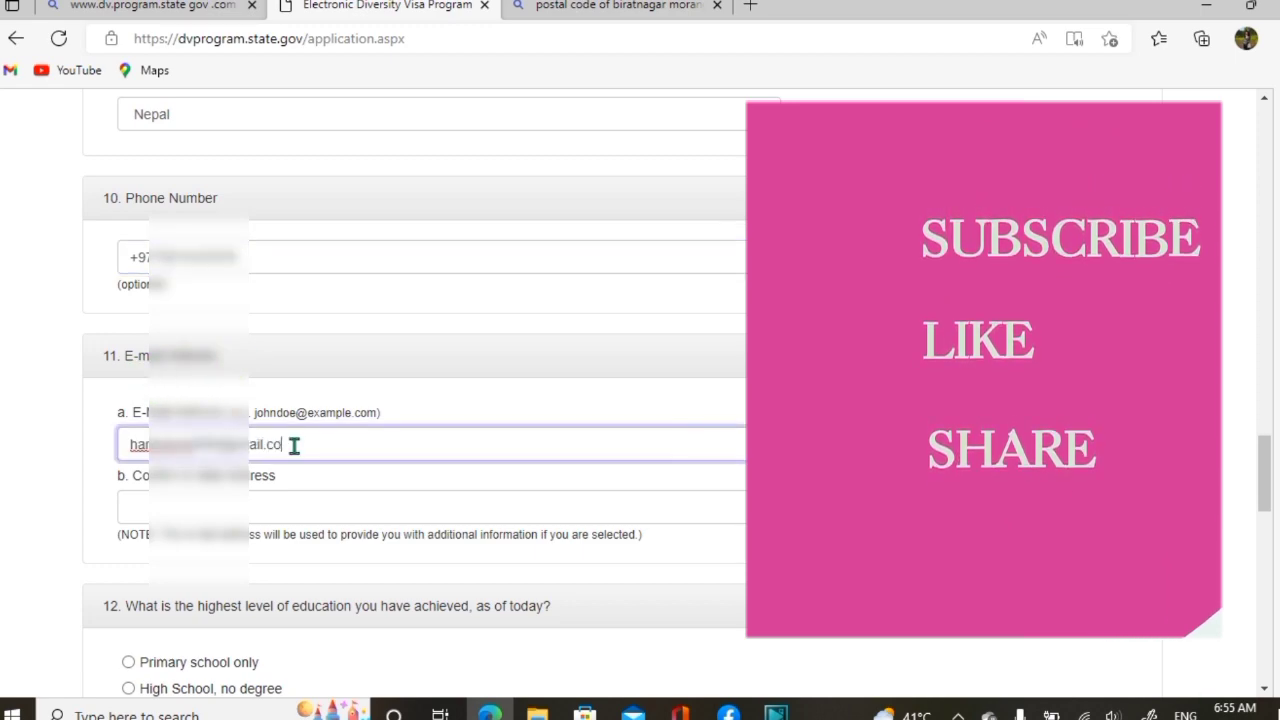
pyautogui.write('m')
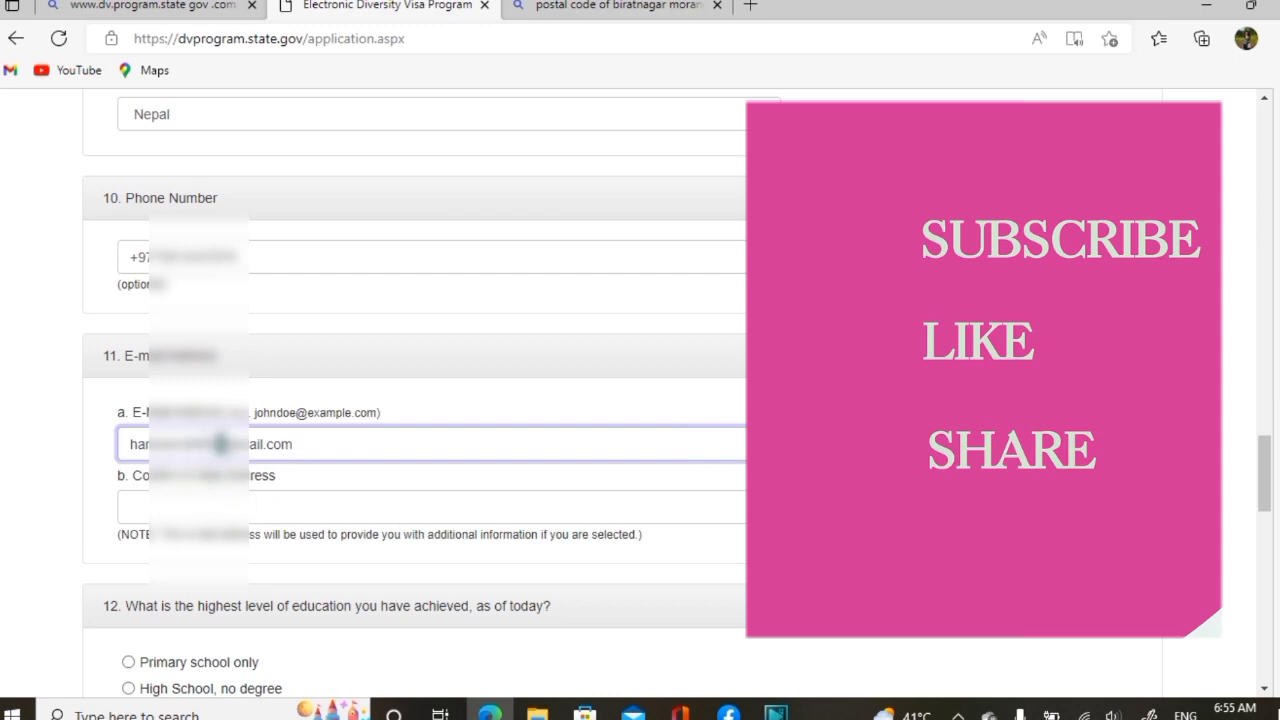
pyautogui.click(282, 507)
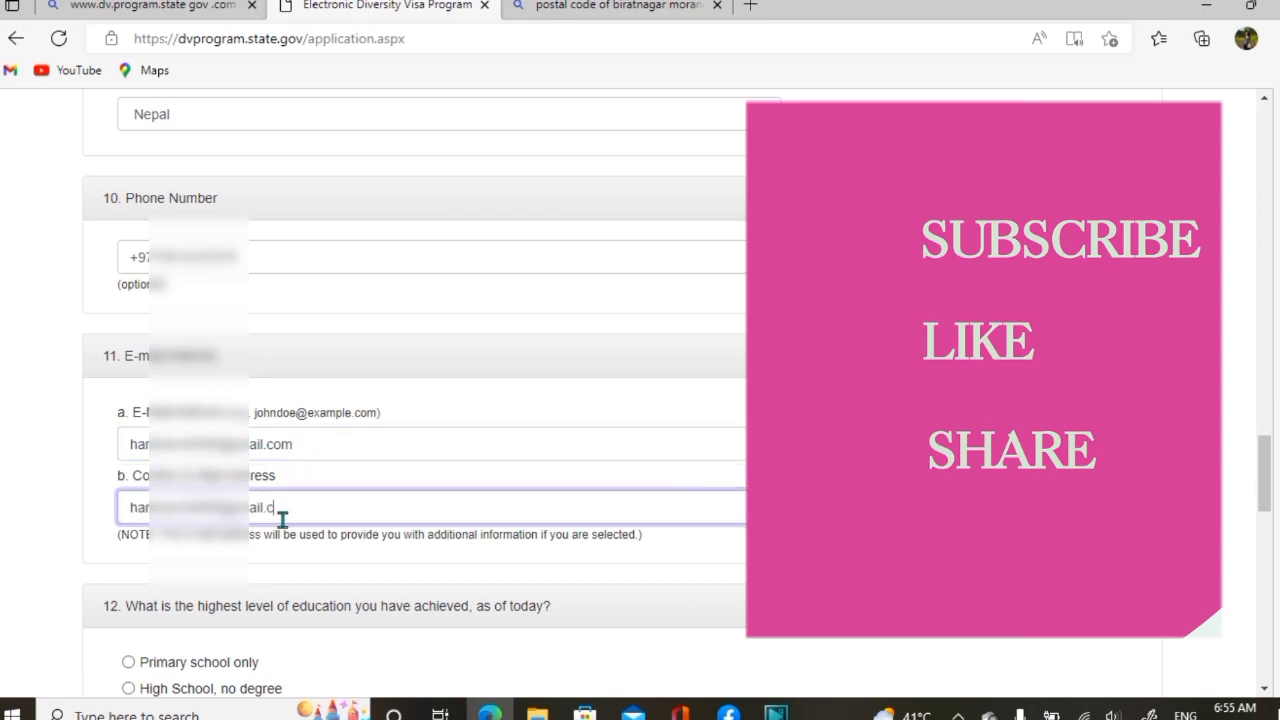
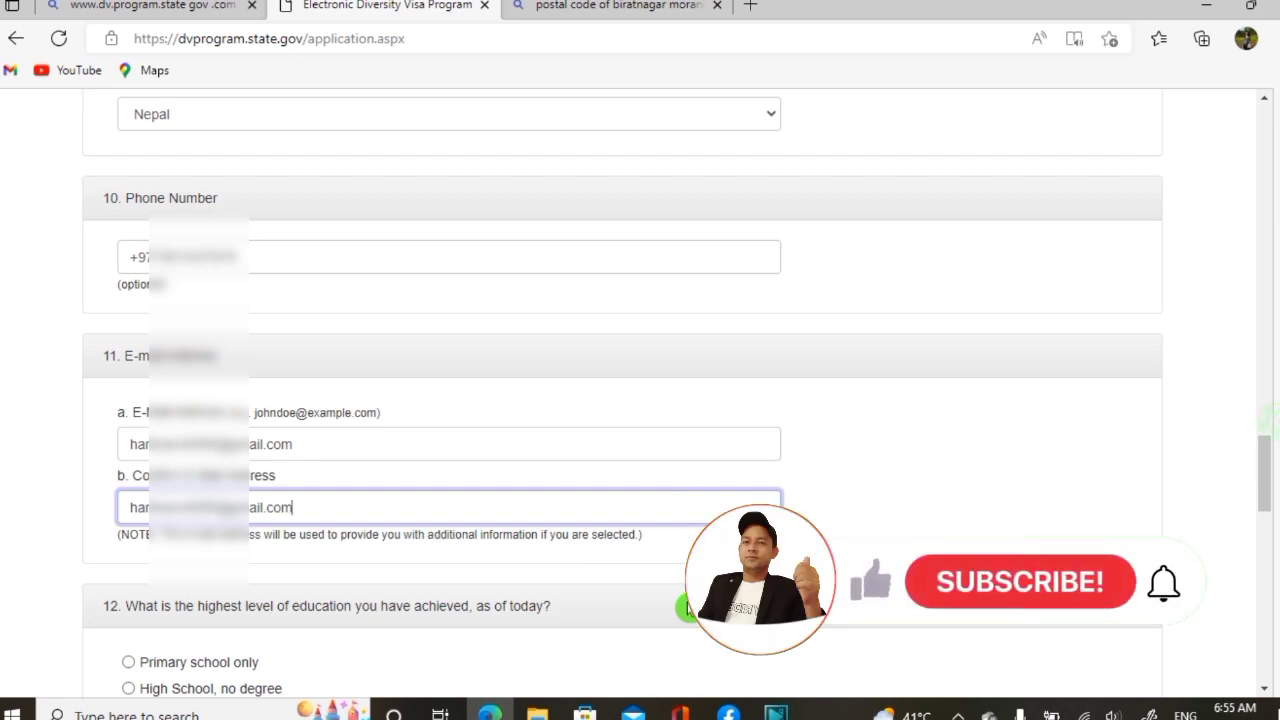
# Select High School degree for question 12 on highest education reached
pyautogui.scroll(-2, 1265, 460)
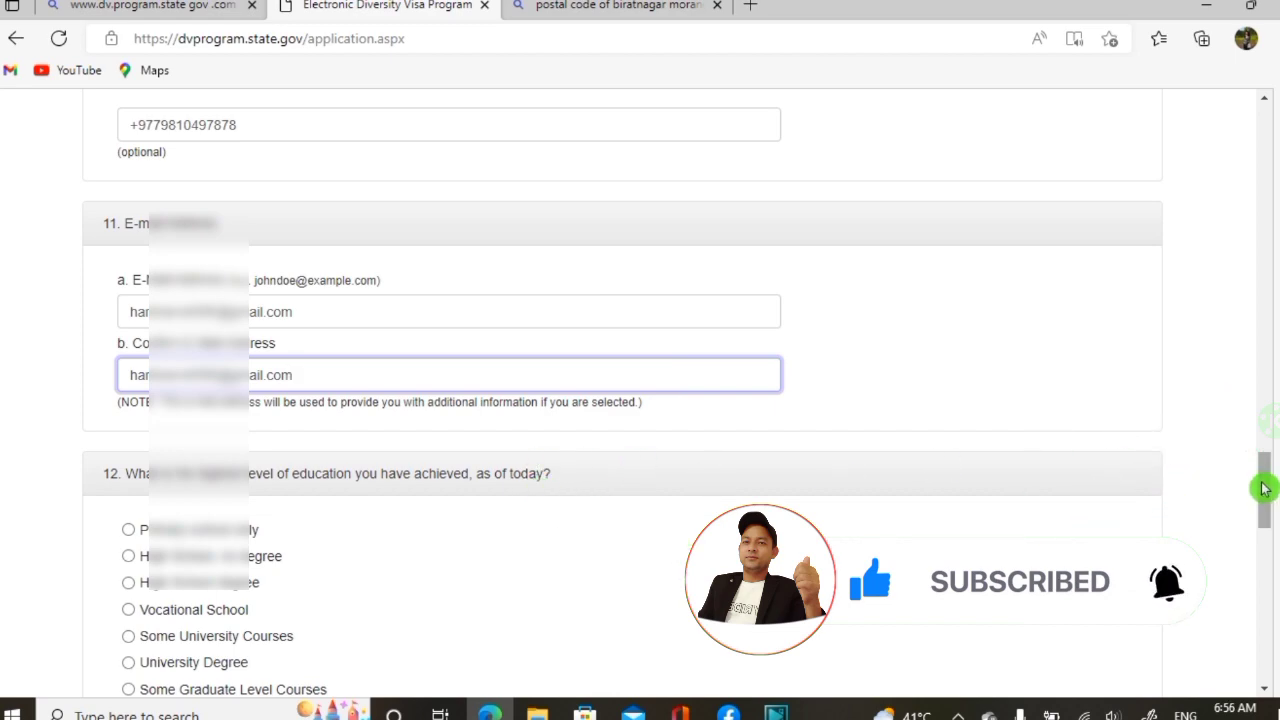
pyautogui.moveTo(1260, 486); pyautogui.dragTo(1261, 517)
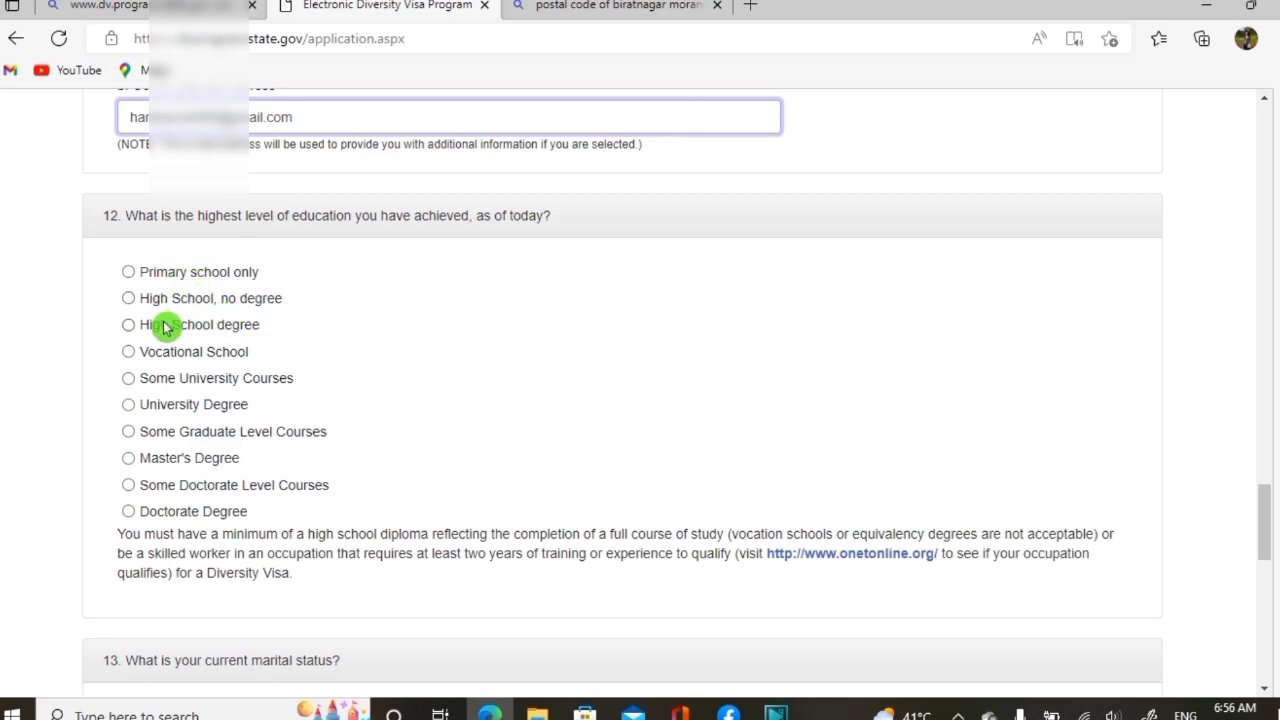
pyautogui.click(129, 326)
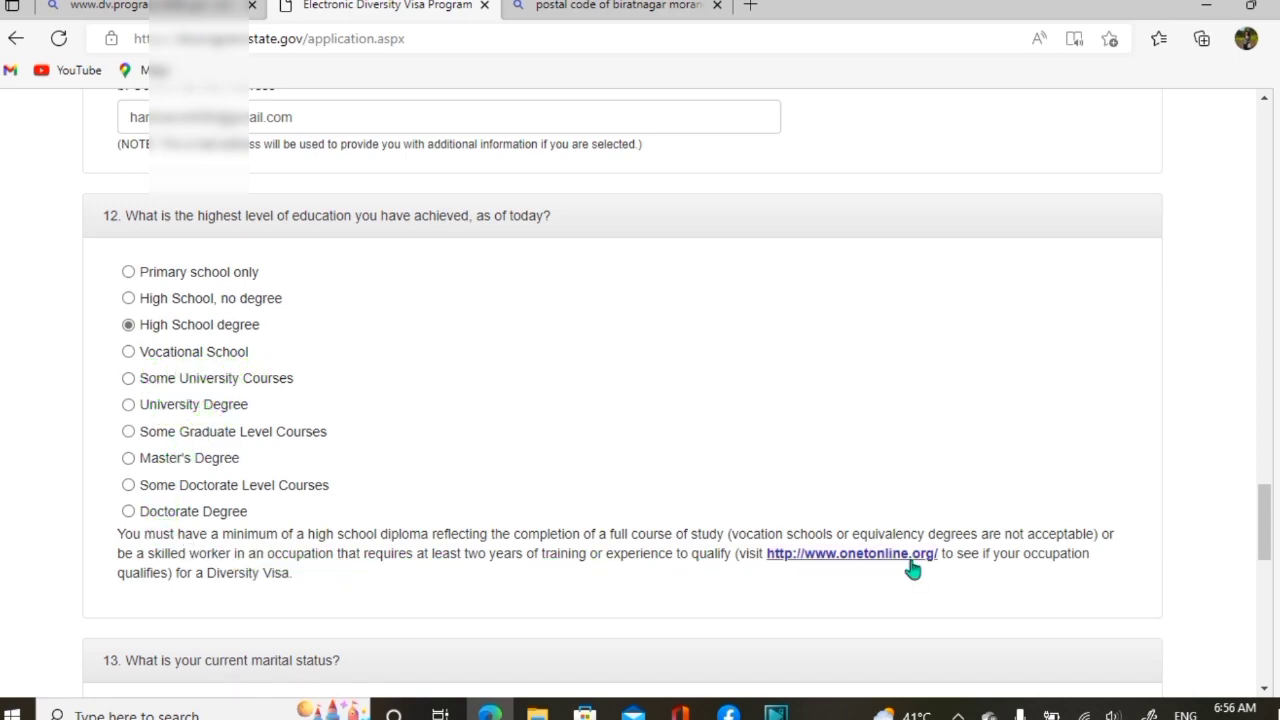
pyautogui.click(872, 573)
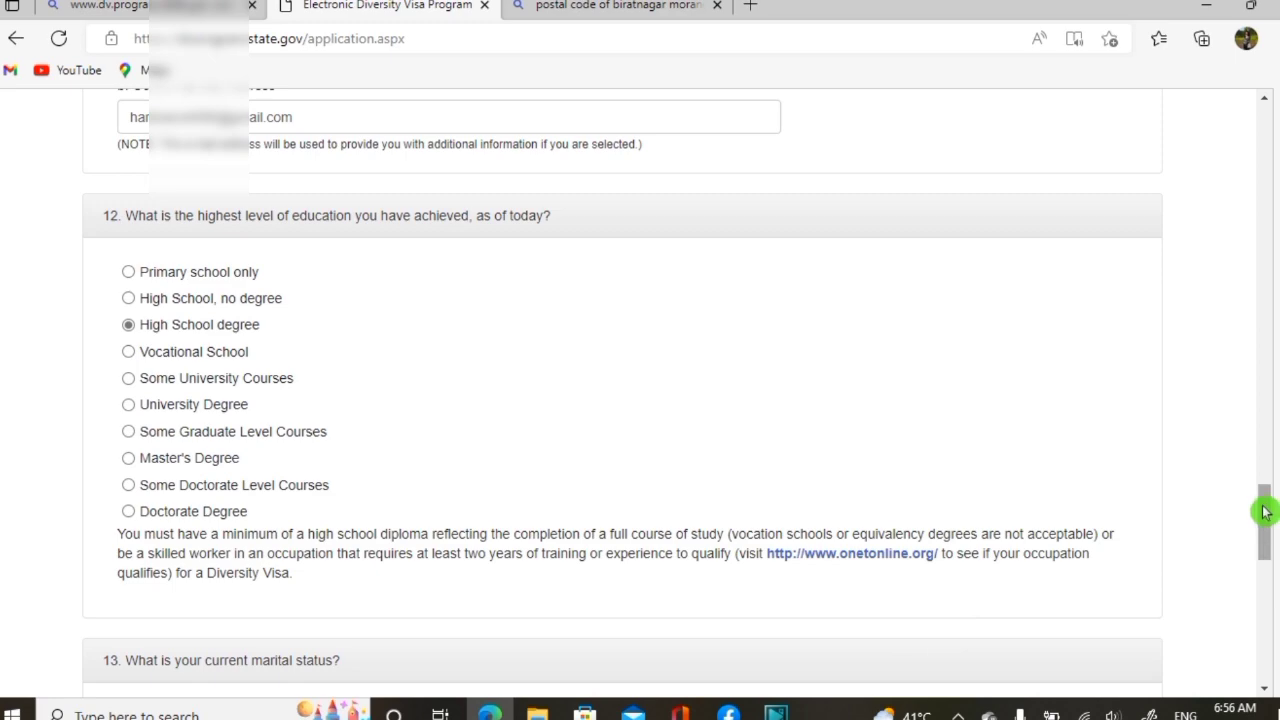
pyautogui.moveTo(1265, 512); pyautogui.dragTo(1254, 573)
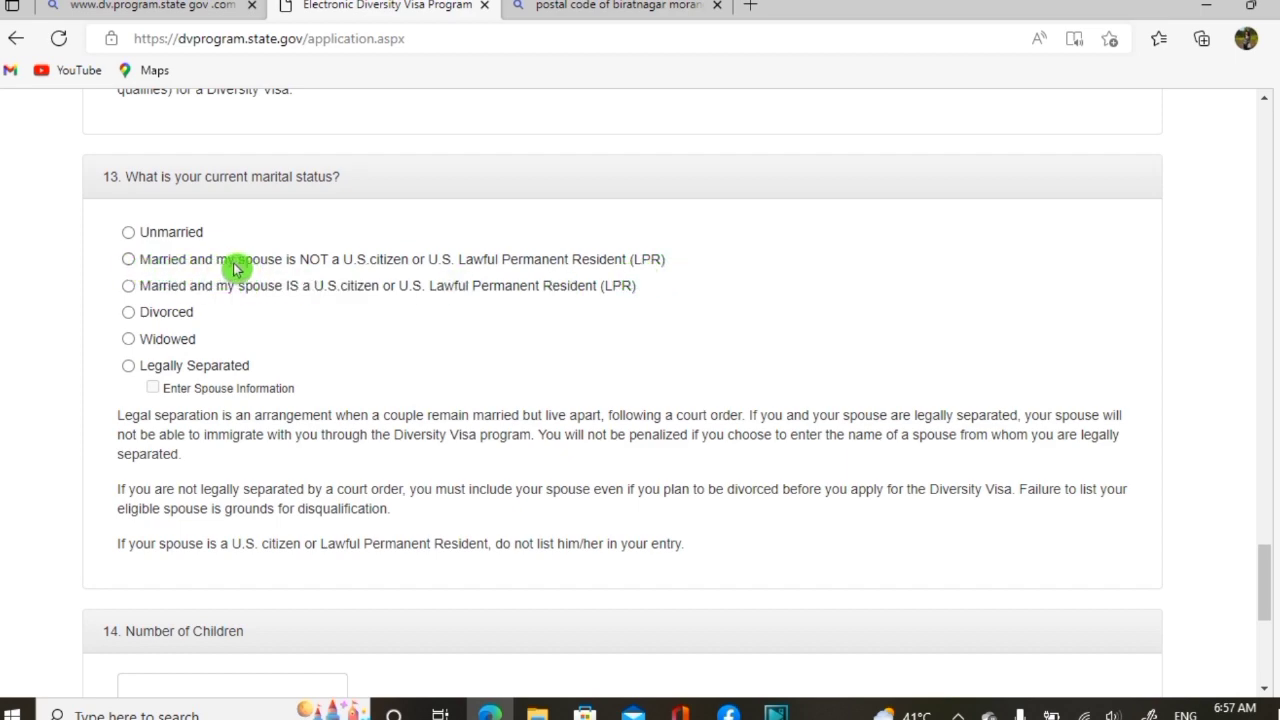
# Mark question 13's current marital status as Unmarried
pyautogui.click(128, 236)
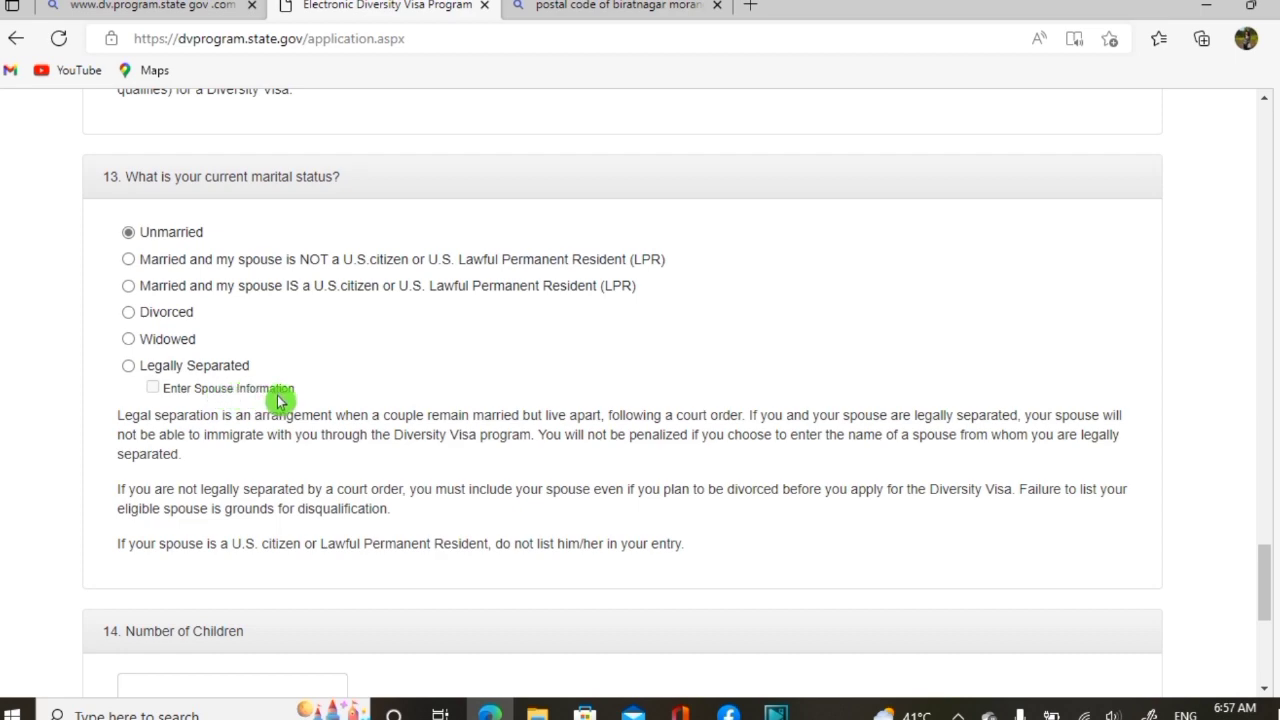
pyautogui.click(130, 262)
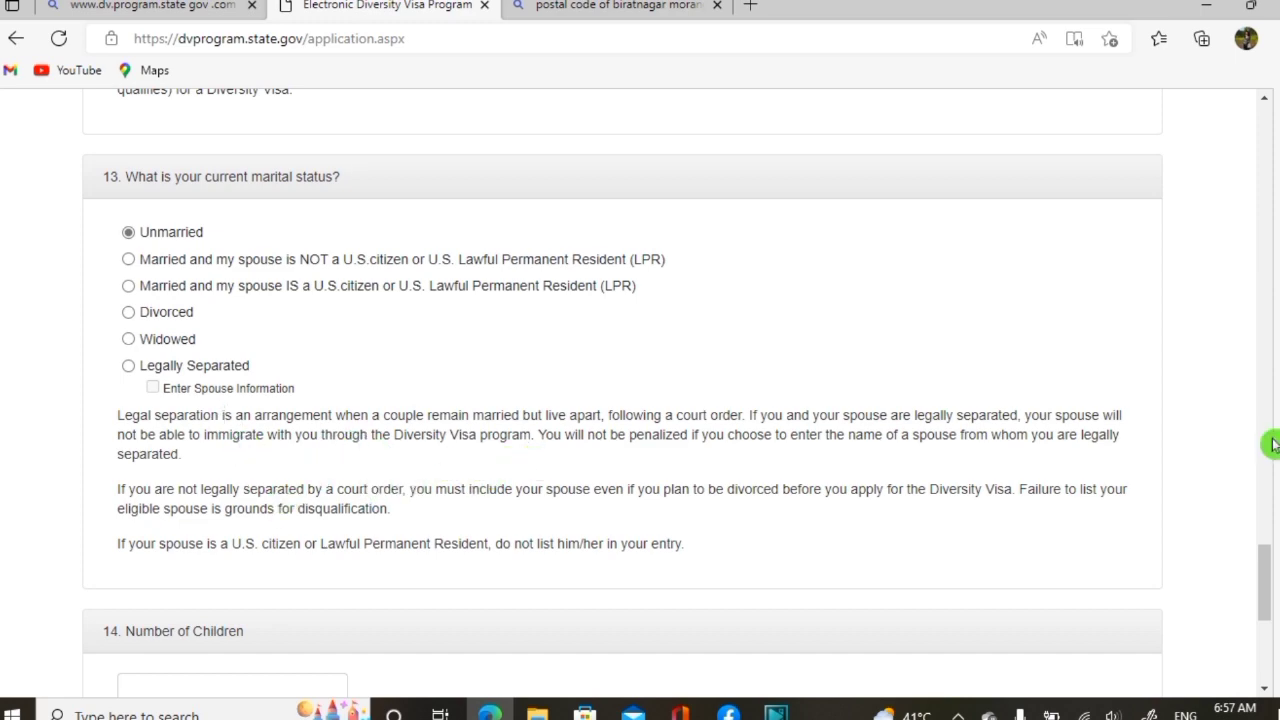
# Enter 0 as the number of children and continue to the Part One review
pyautogui.moveTo(1266, 560); pyautogui.dragTo(1267, 597)
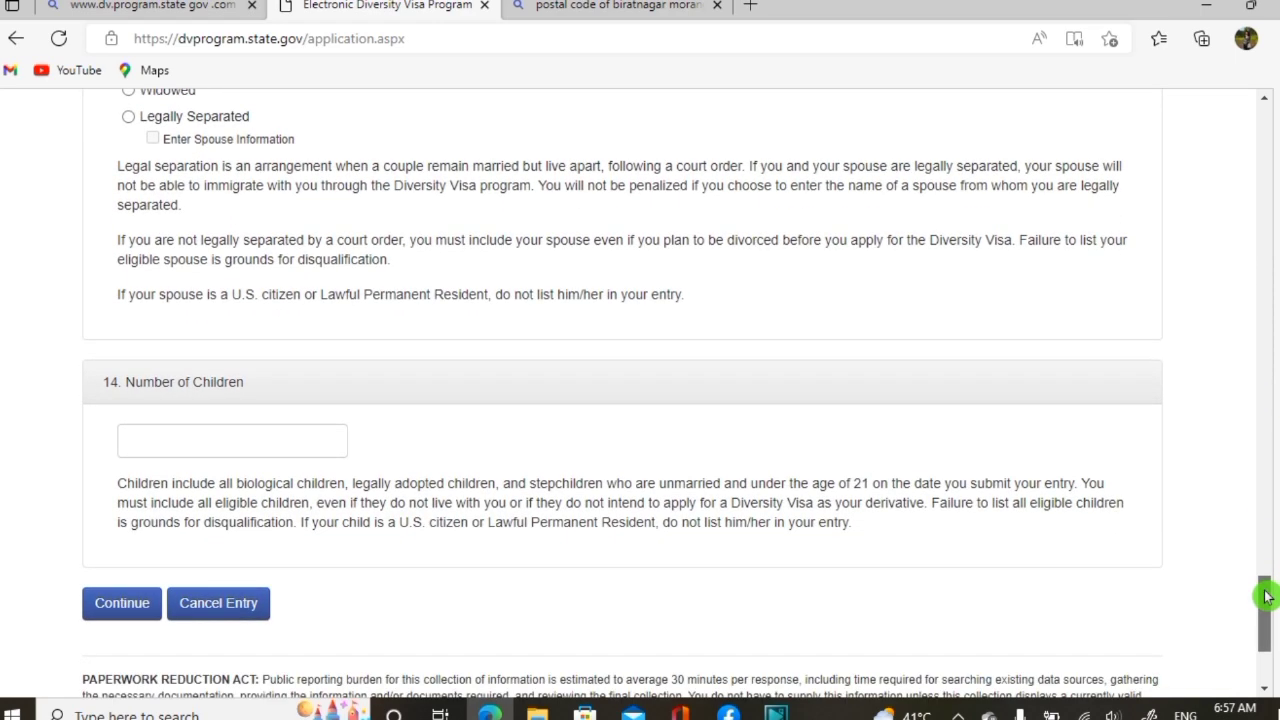
pyautogui.click(236, 446)
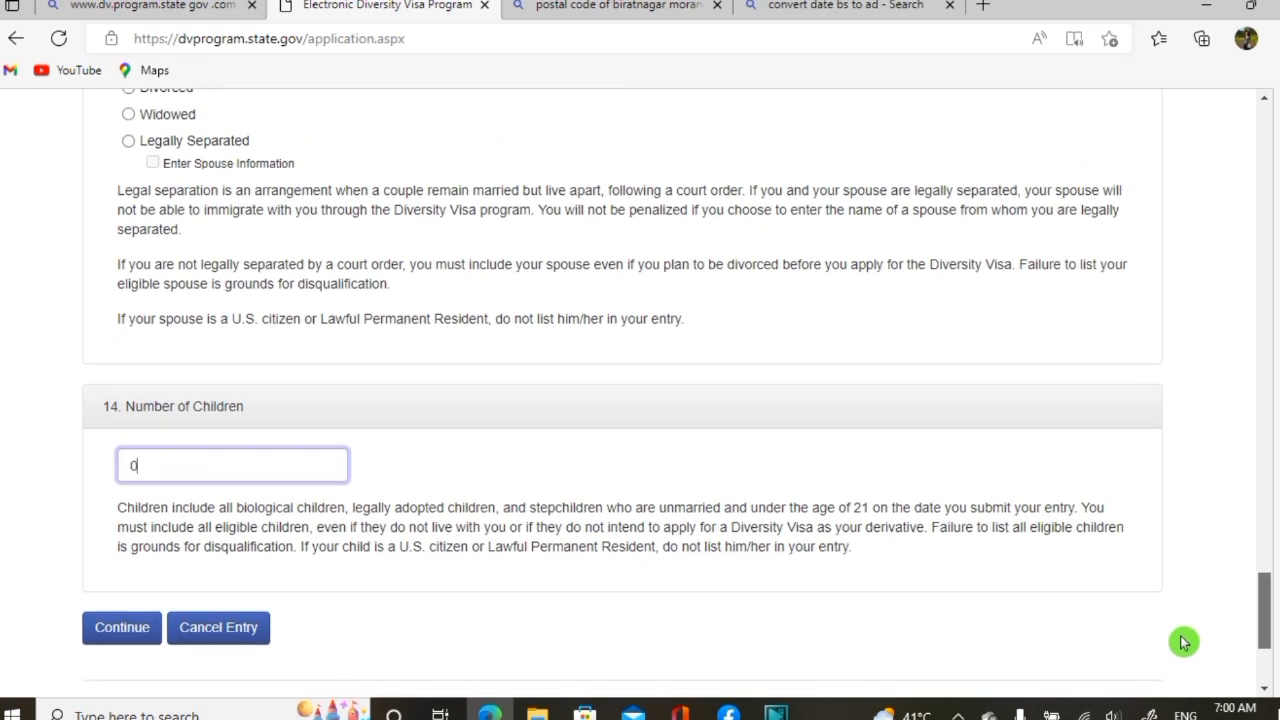
pyautogui.scroll(-2, 1182, 645)
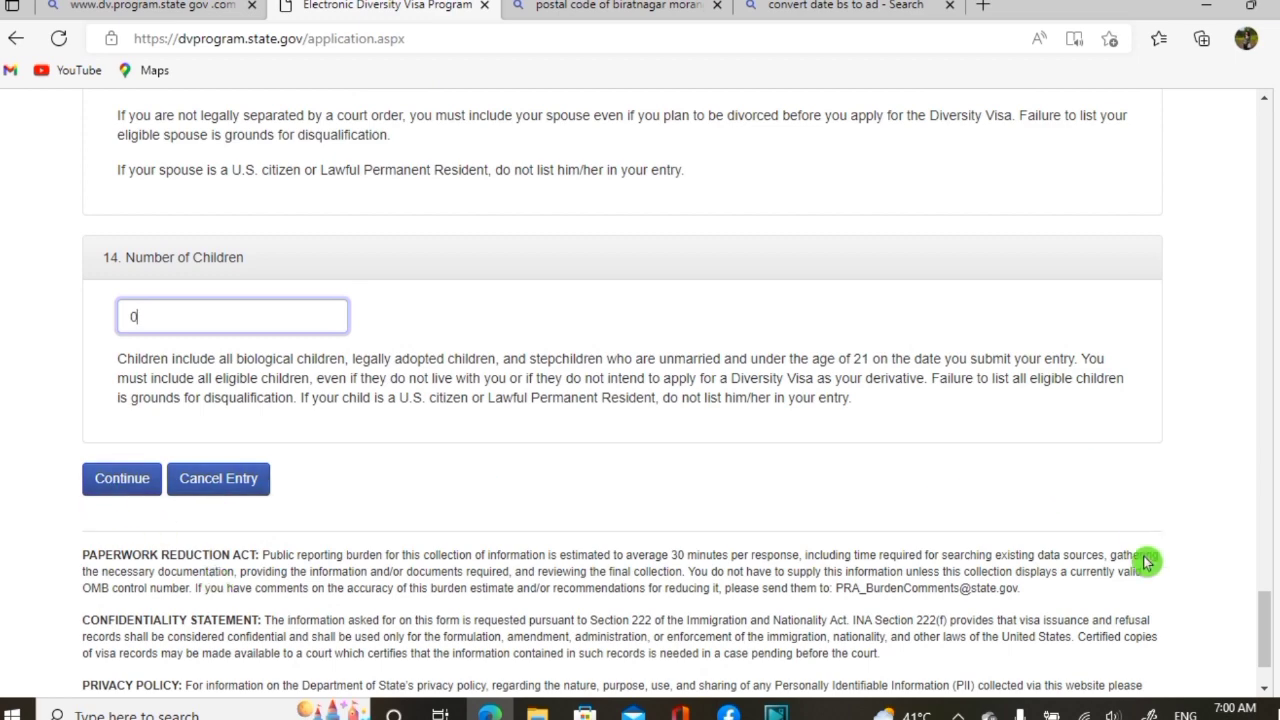
pyautogui.scroll(-1, 1265, 618)
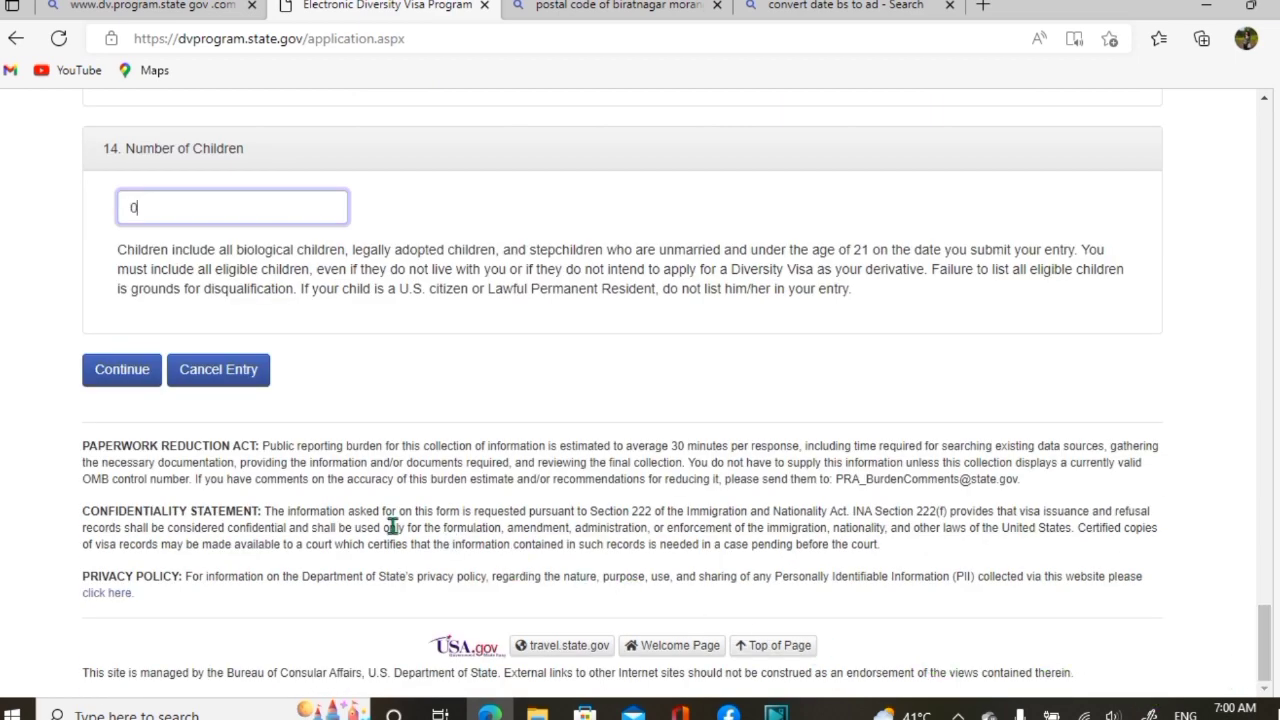
pyautogui.click(122, 370)
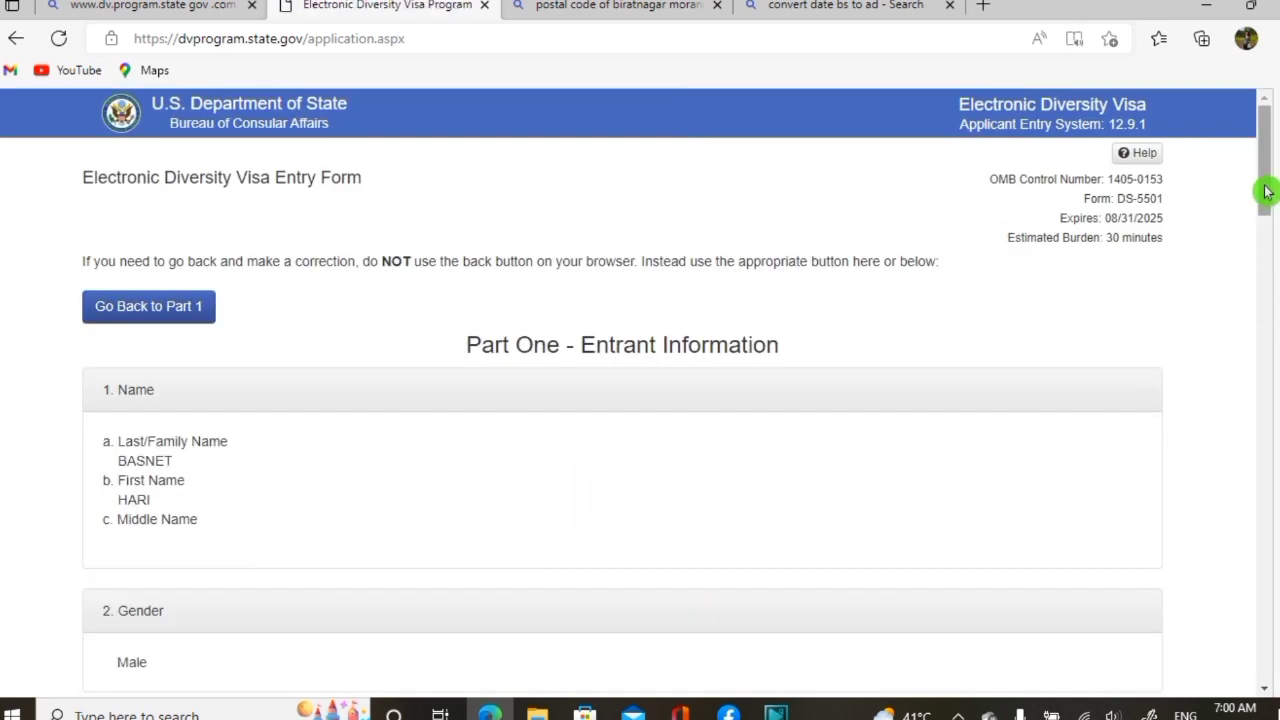
pyautogui.moveTo(1266, 191); pyautogui.dragTo(1266, 207)
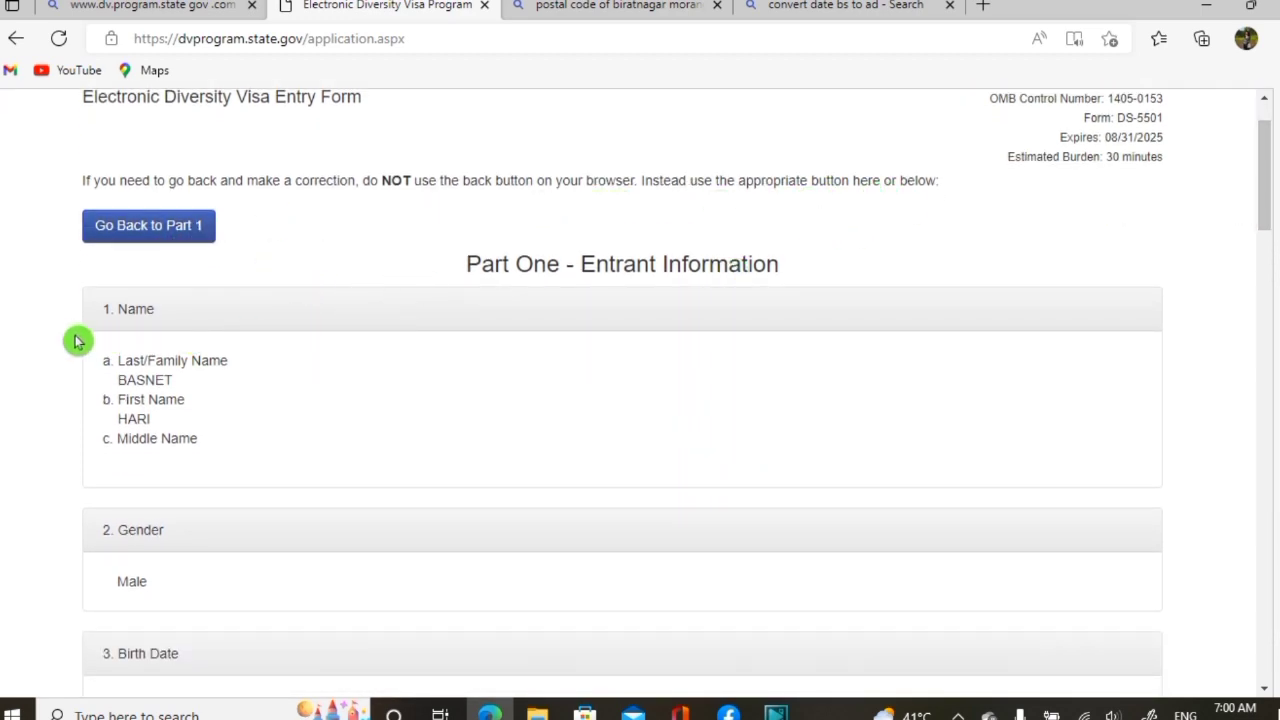
pyautogui.click(204, 391)
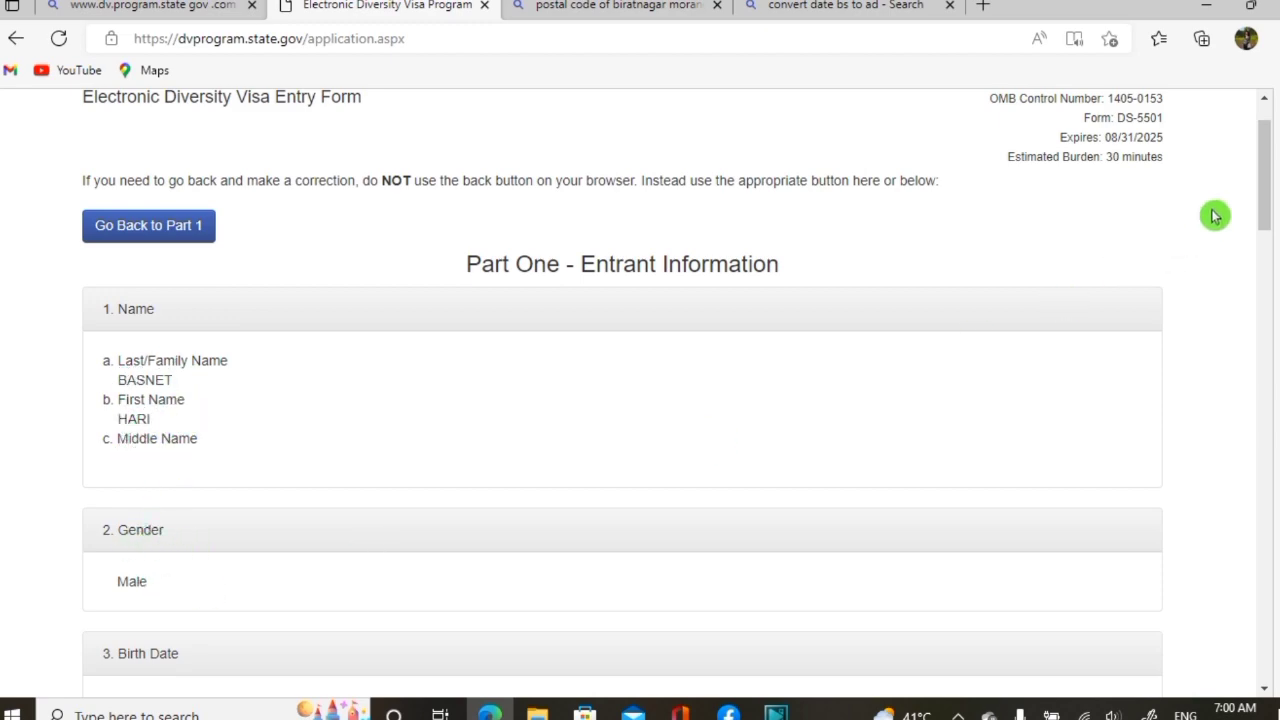
pyautogui.moveTo(1266, 180); pyautogui.dragTo(1262, 263)
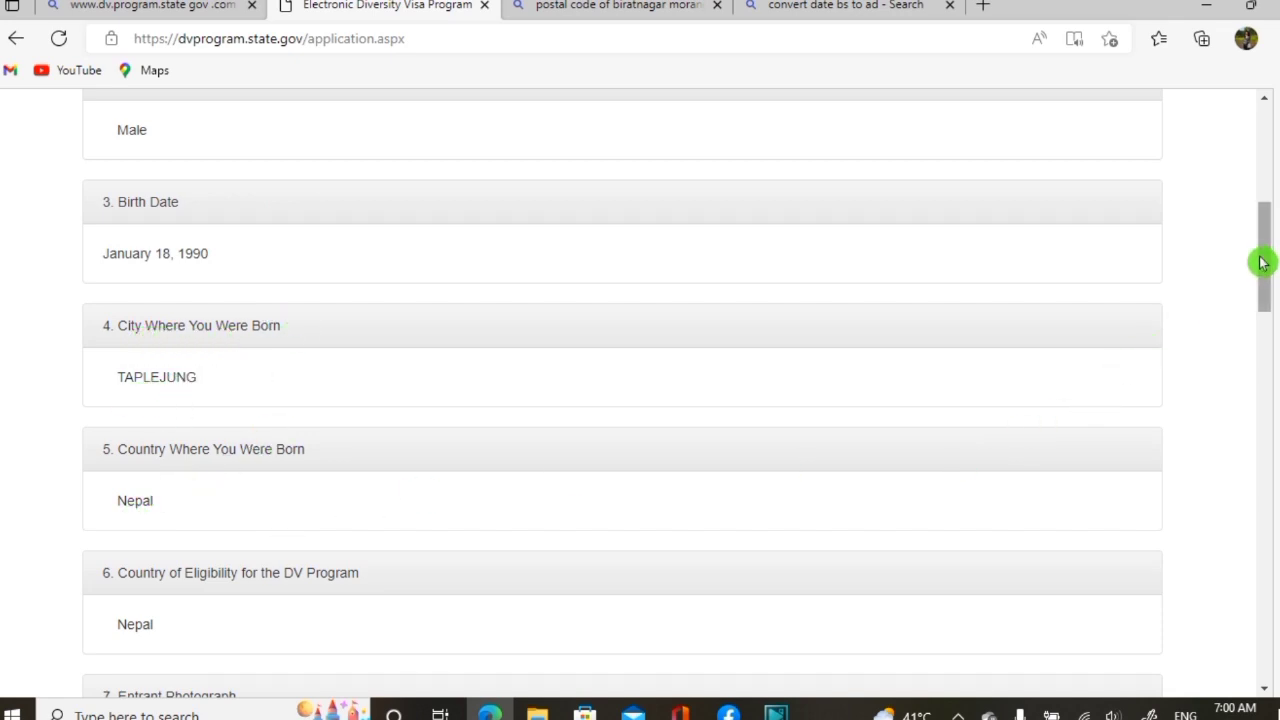
pyautogui.moveTo(1263, 263); pyautogui.dragTo(1243, 633)
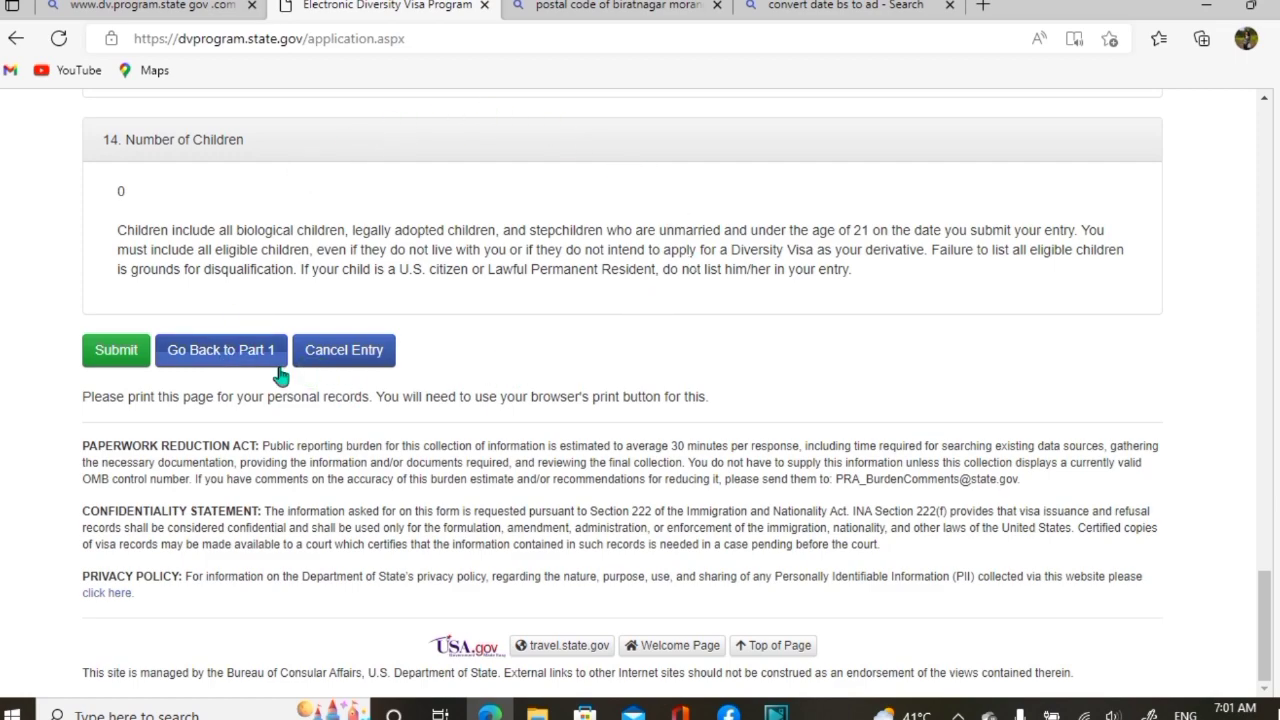
# Submit the completed DV-2024 entry and view its Success confirmation number
pyautogui.click(116, 352)
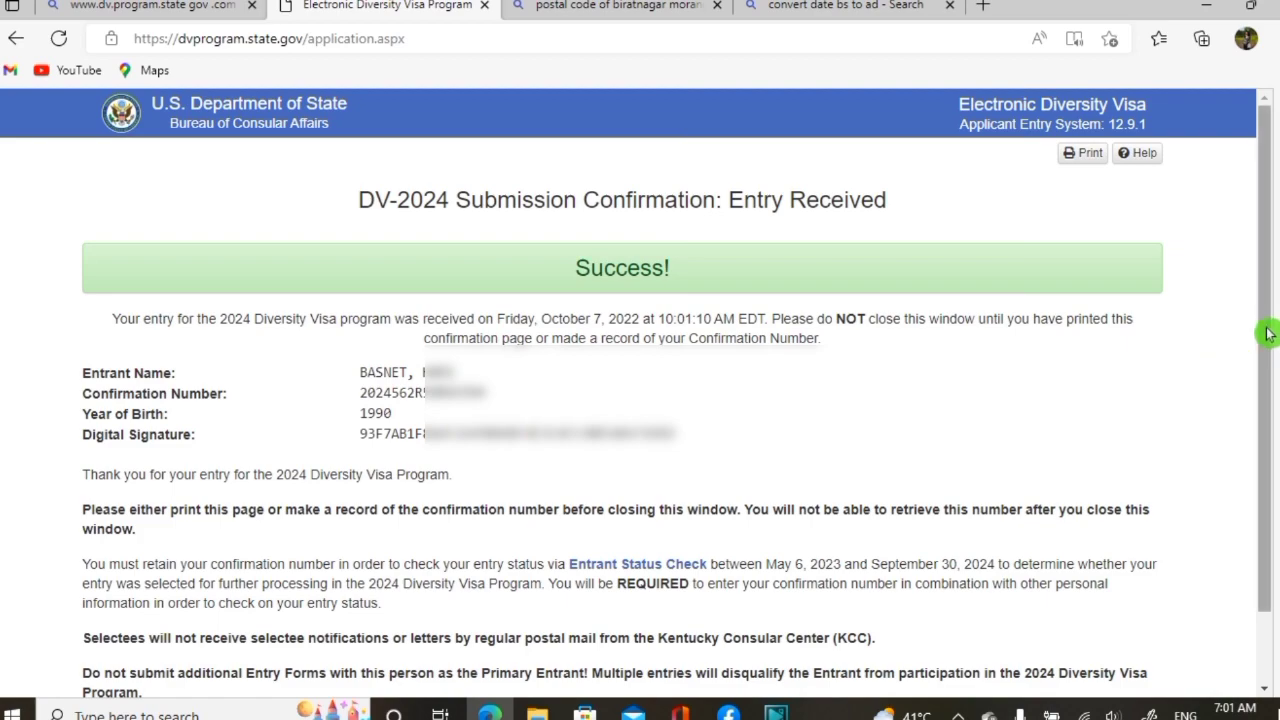
pyautogui.moveTo(1266, 334); pyautogui.dragTo(1274, 374)
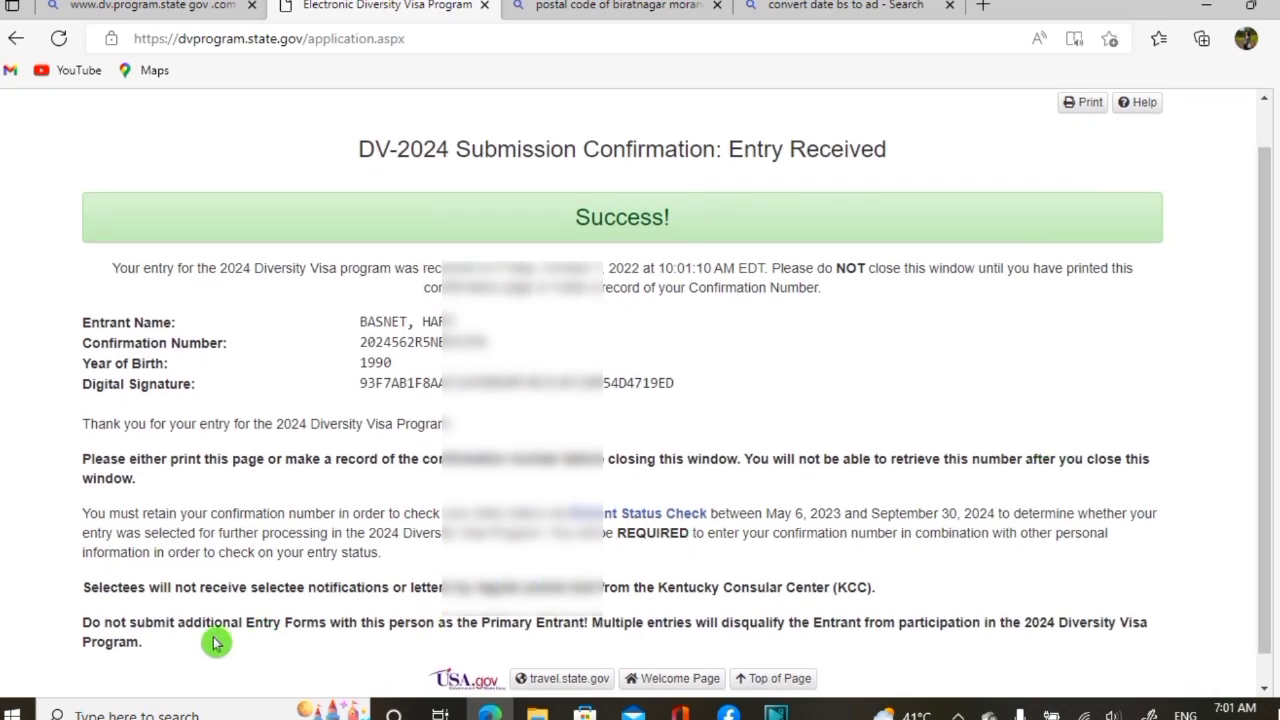
# Launch Snipping Tool through search and snip the whole confirmation page area
pyautogui.click(134, 716)
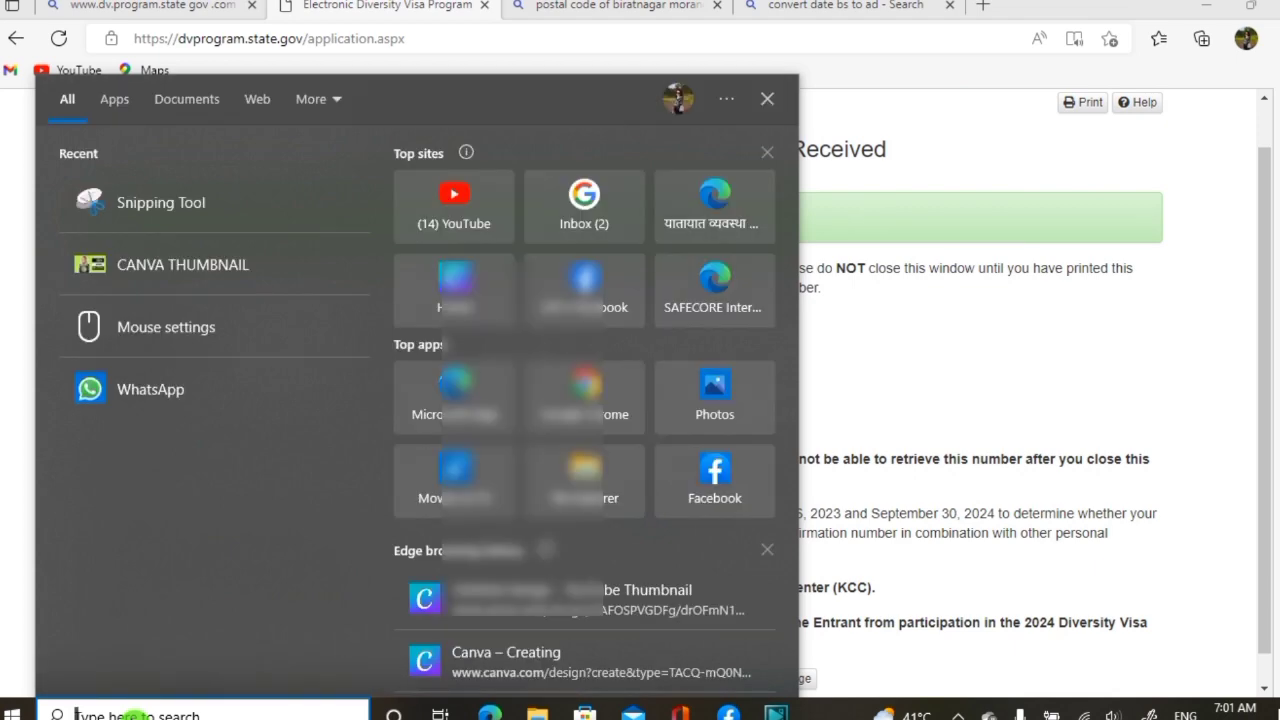
pyautogui.write('snippin')
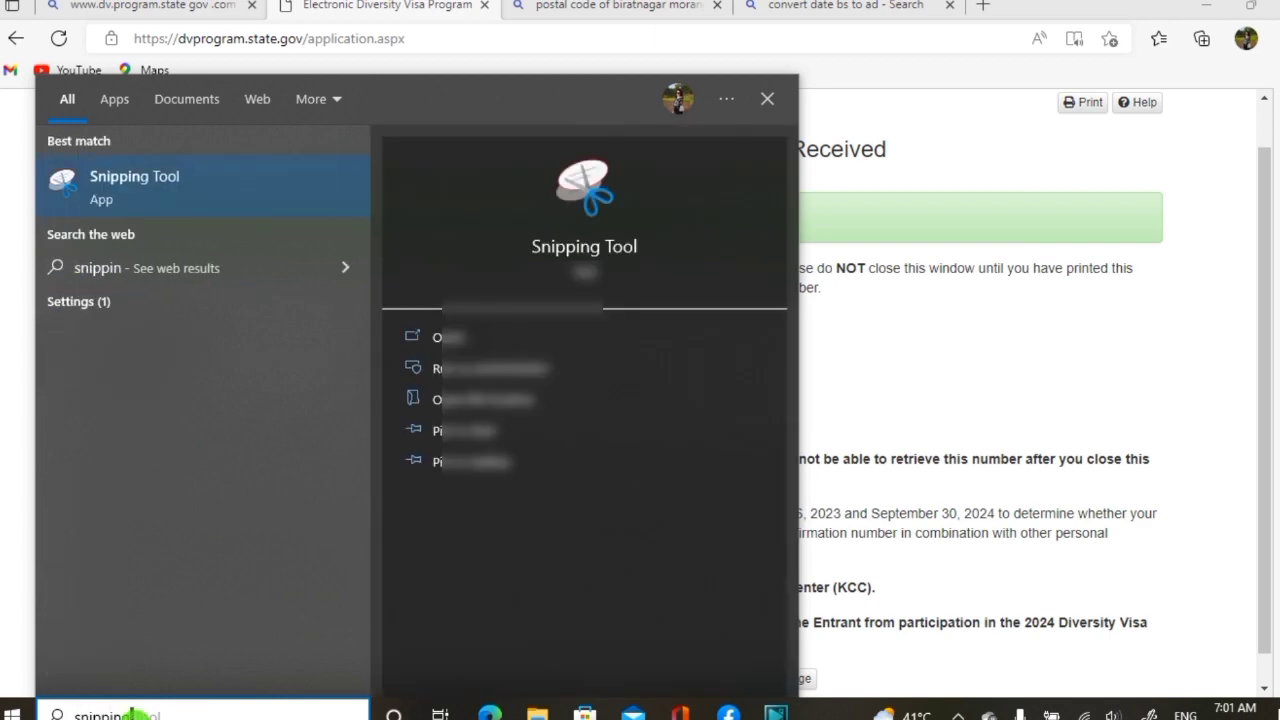
pyautogui.write('g')
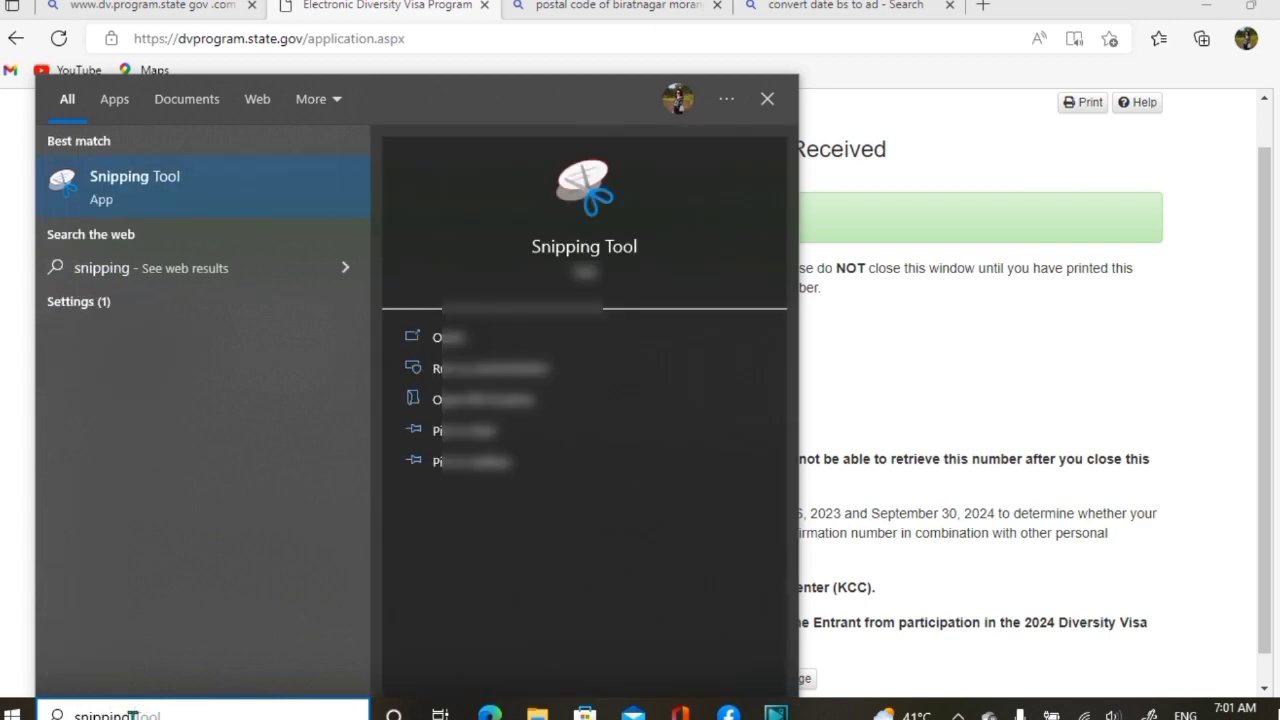
pyautogui.click(115, 188)
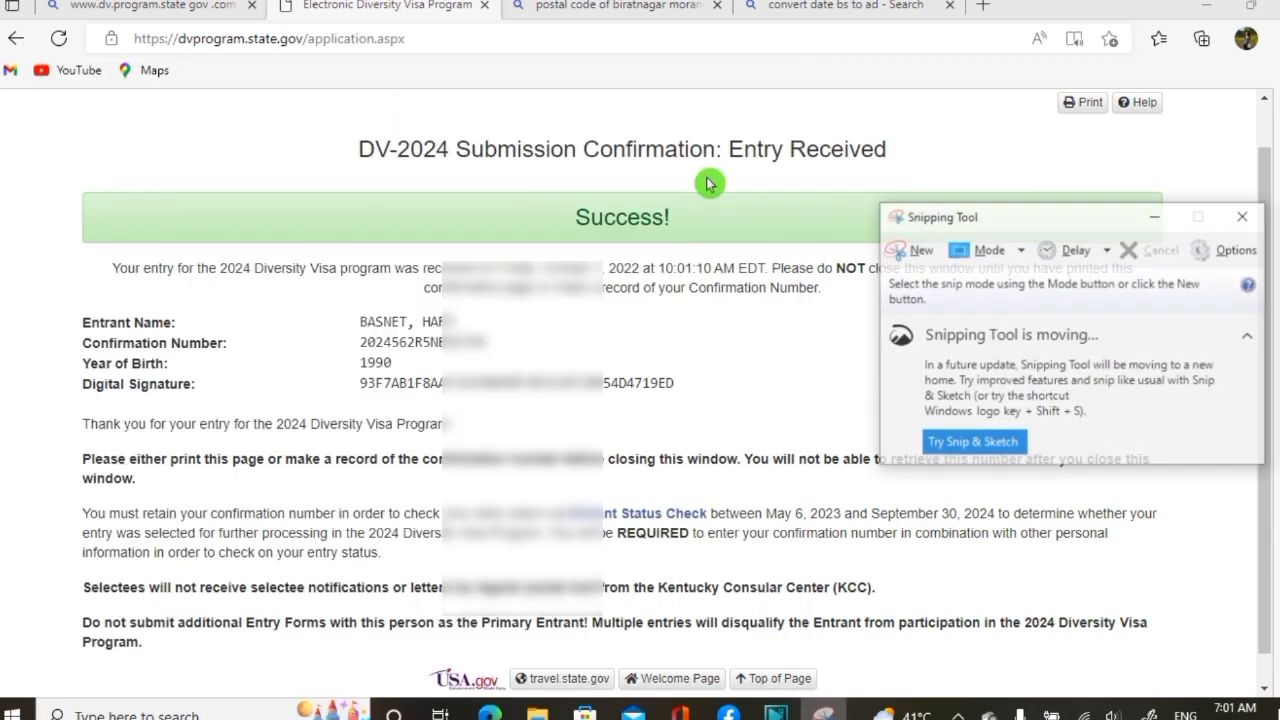
pyautogui.click(912, 250)
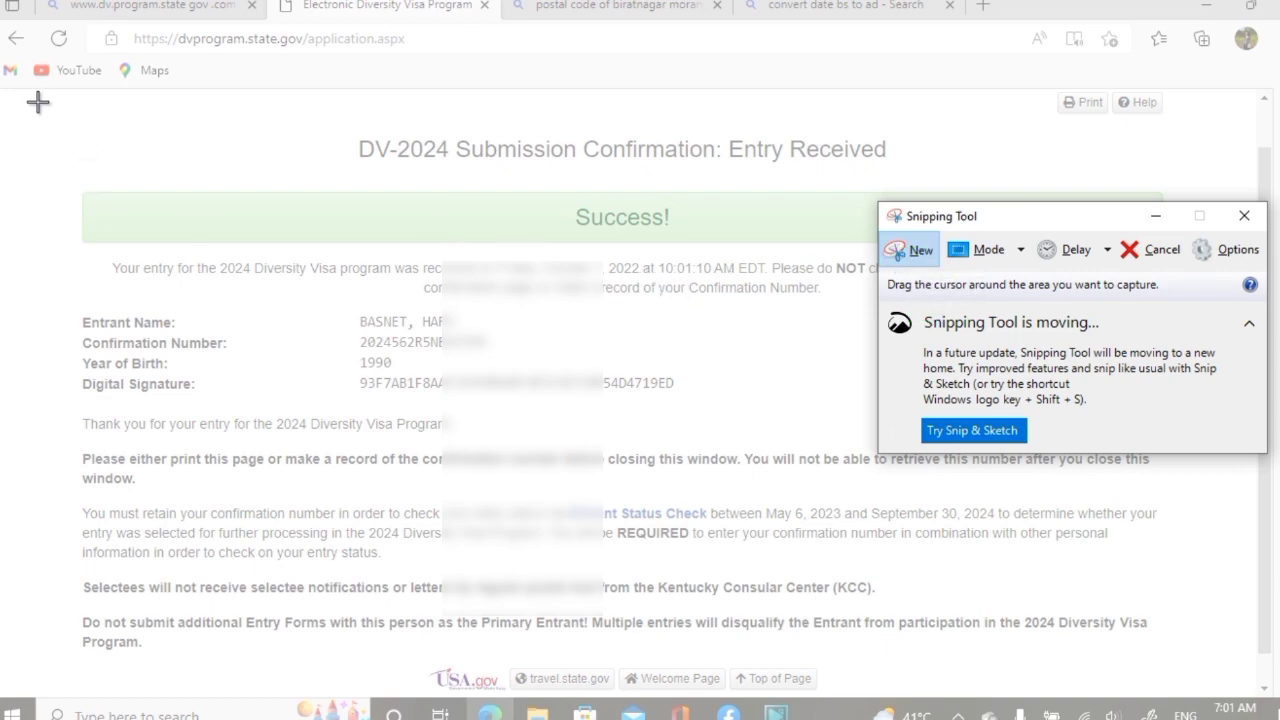
pyautogui.moveTo(38, 101); pyautogui.dragTo(1190, 657)
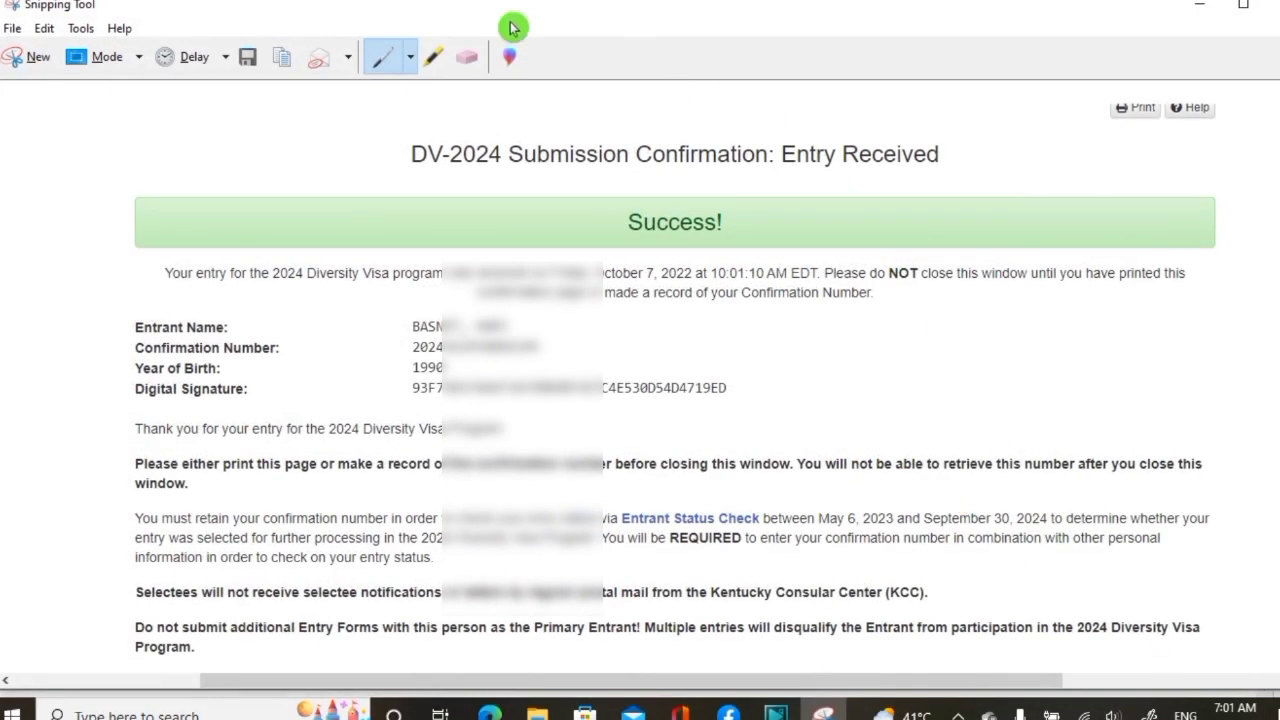
# Save the snip, replacing the default name Capture with 'dv lottery'
pyautogui.click(247, 62)
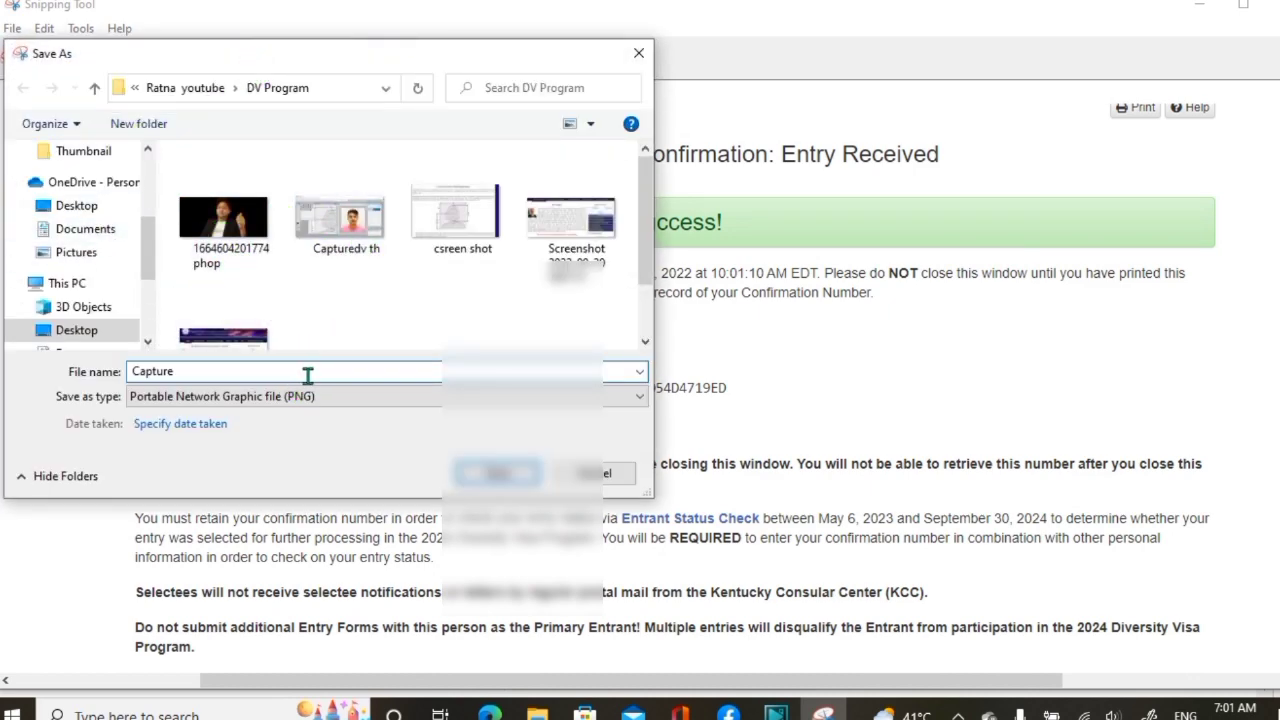
pyautogui.press('BackSpace')
pyautogui.press('BackSpace')
pyautogui.press('BackSpace')
pyautogui.press('BackSpace')
pyautogui.press('BackSpace')
pyautogui.press('BackSpace')
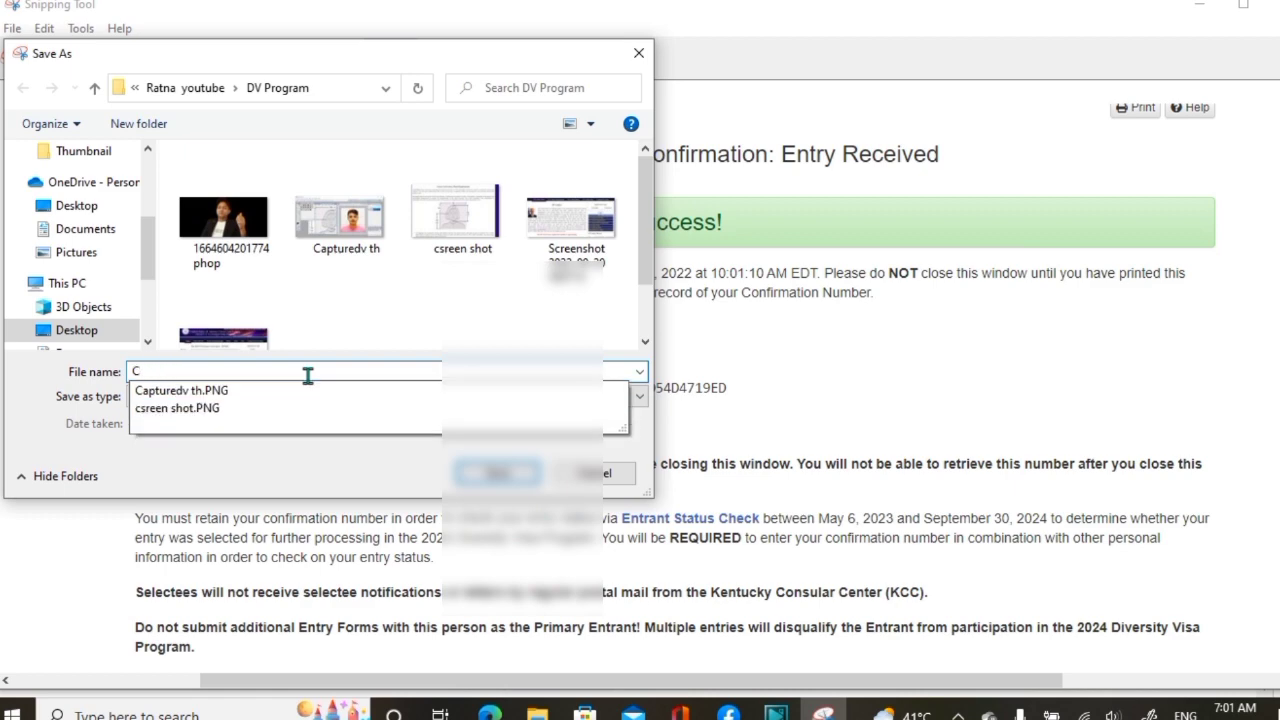
pyautogui.press('BackSpace')
pyautogui.write('dv')
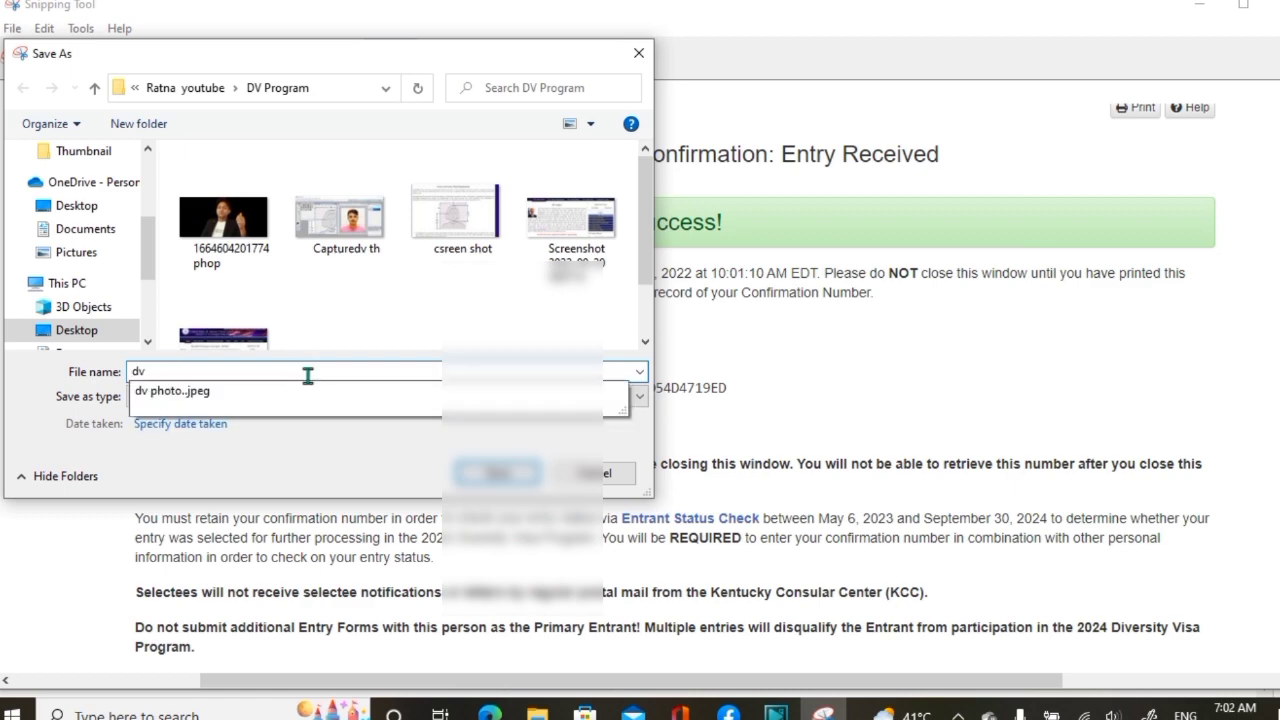
pyautogui.write(' lottery')
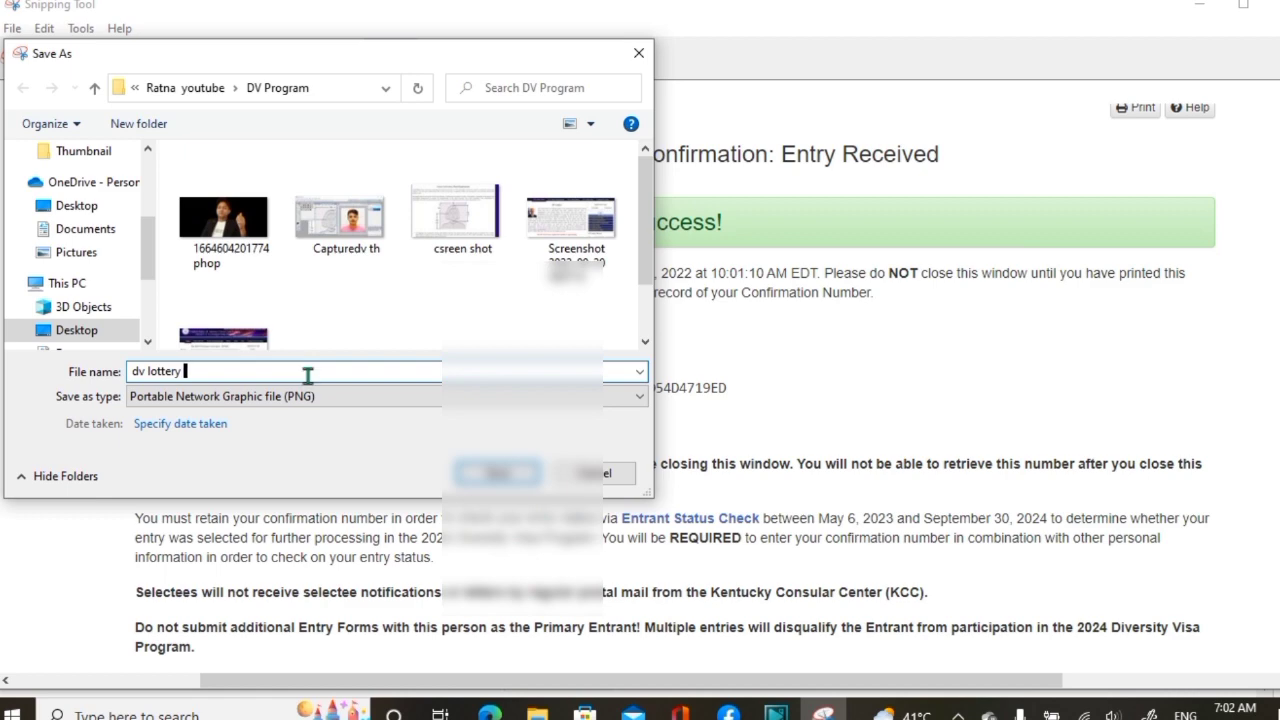